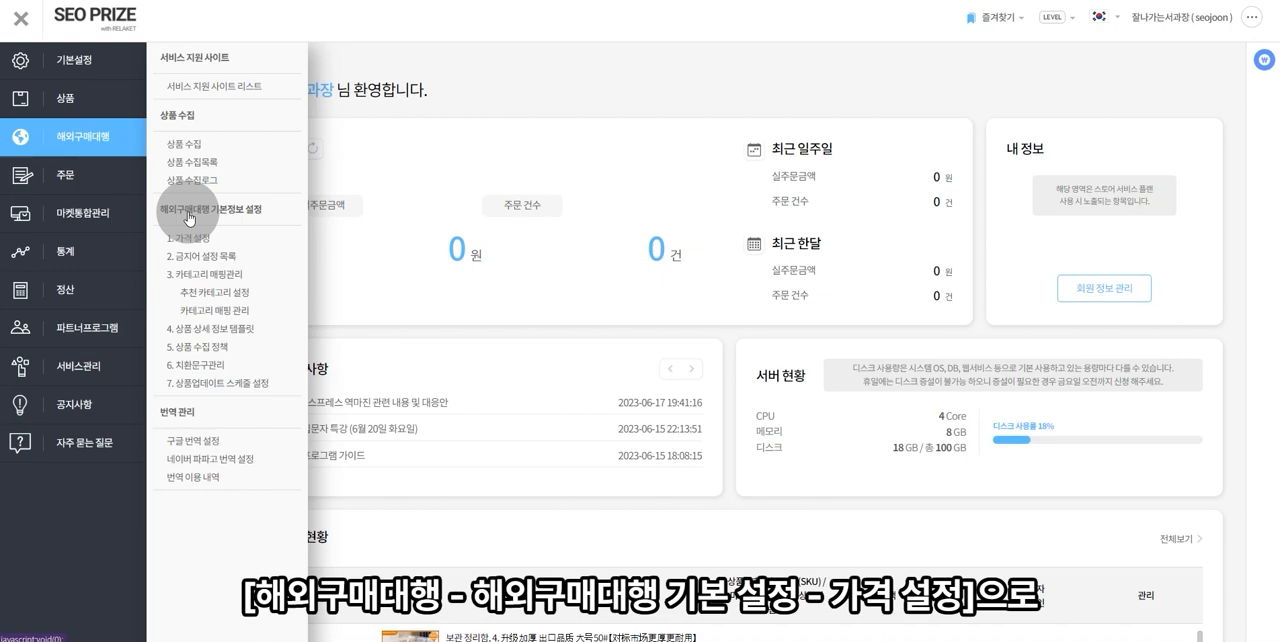
- On the 가격 설정 page, register an exchange-rate type named 타오바오_30% from 중국 위안화(CNY) to 한화(KRW)
click(193, 246)
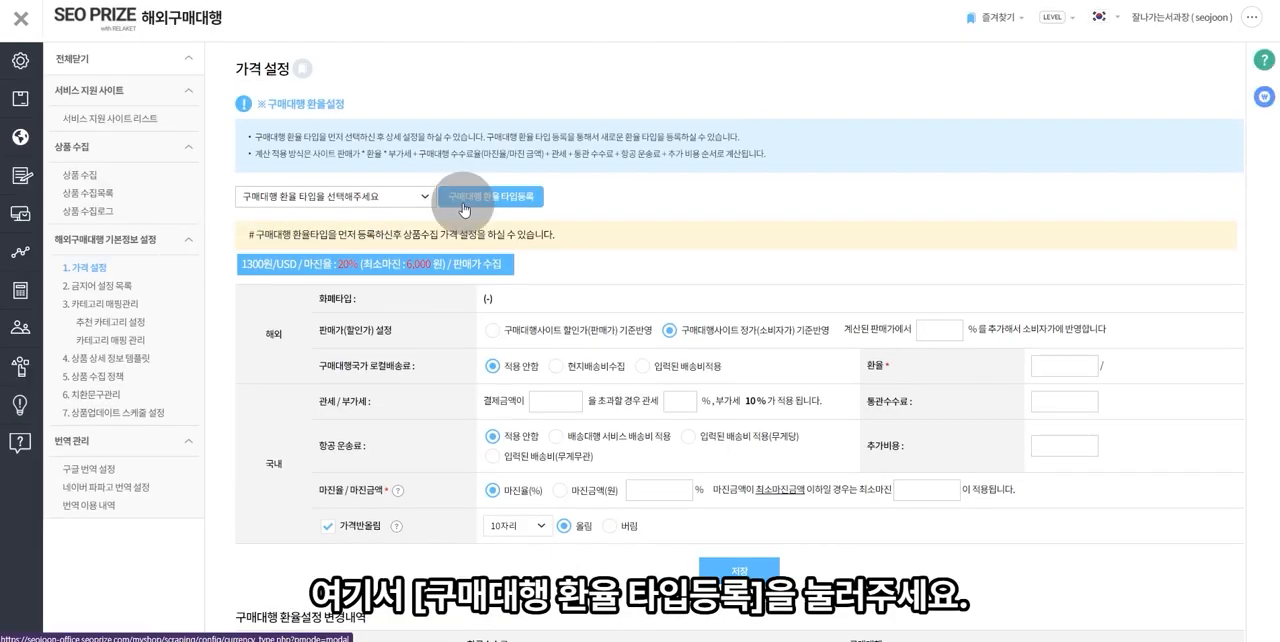
click(462, 204)
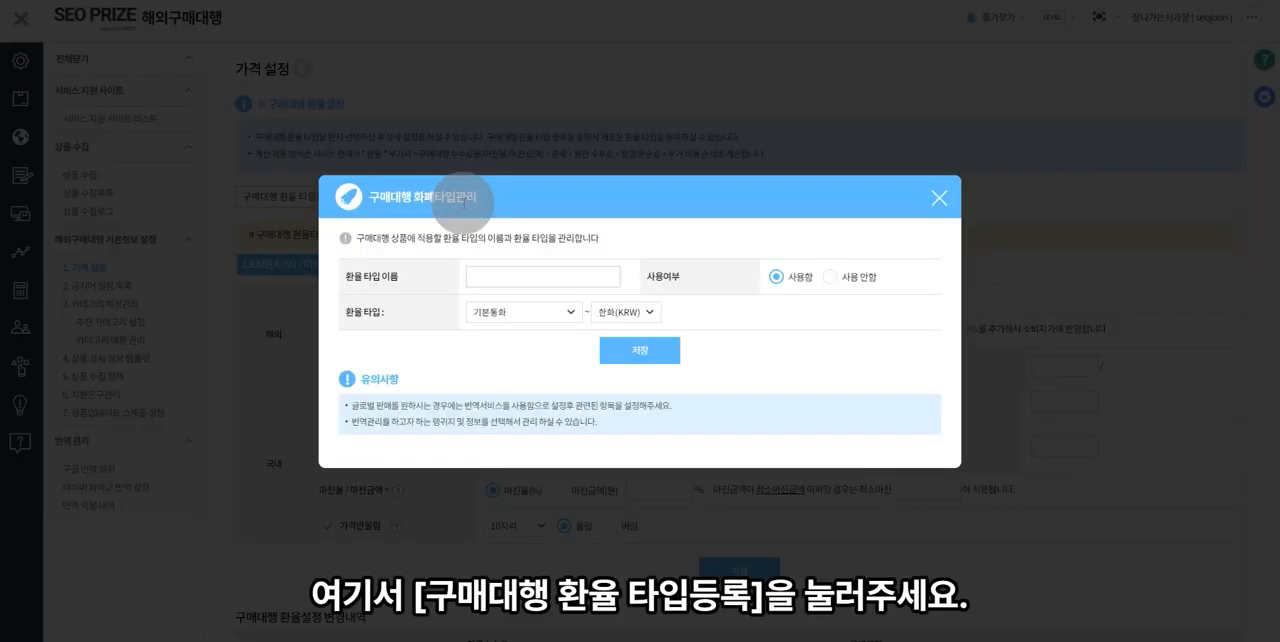
click(471, 277)
text(타오바오 30%)
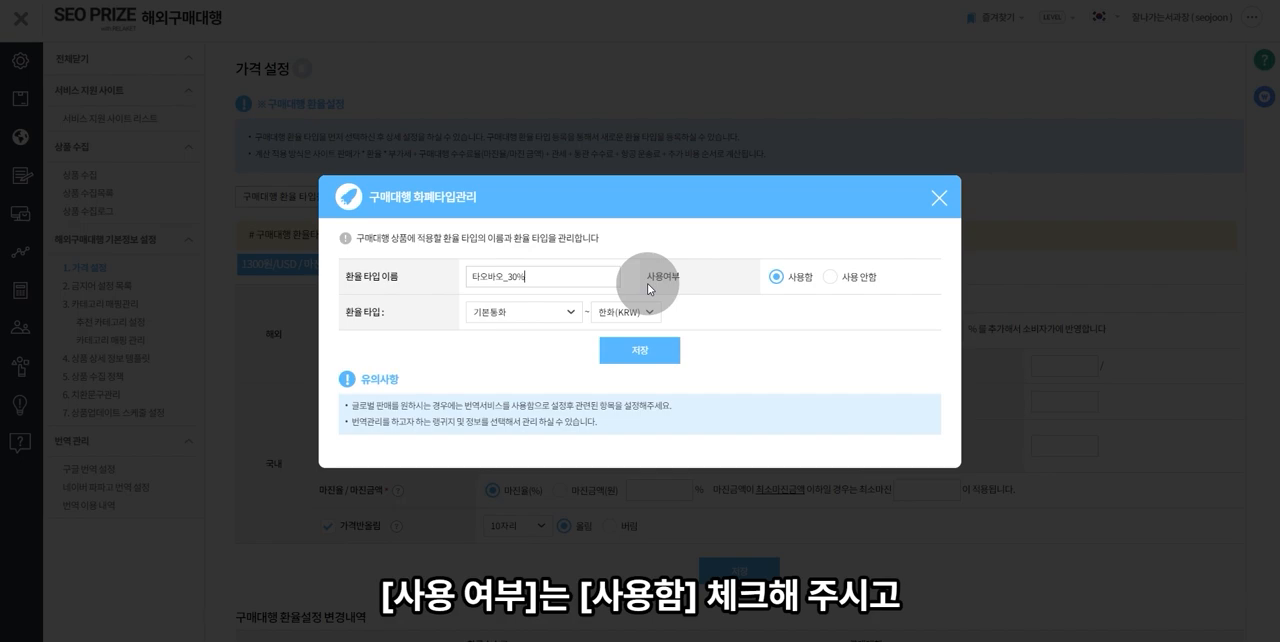
click(514, 316)
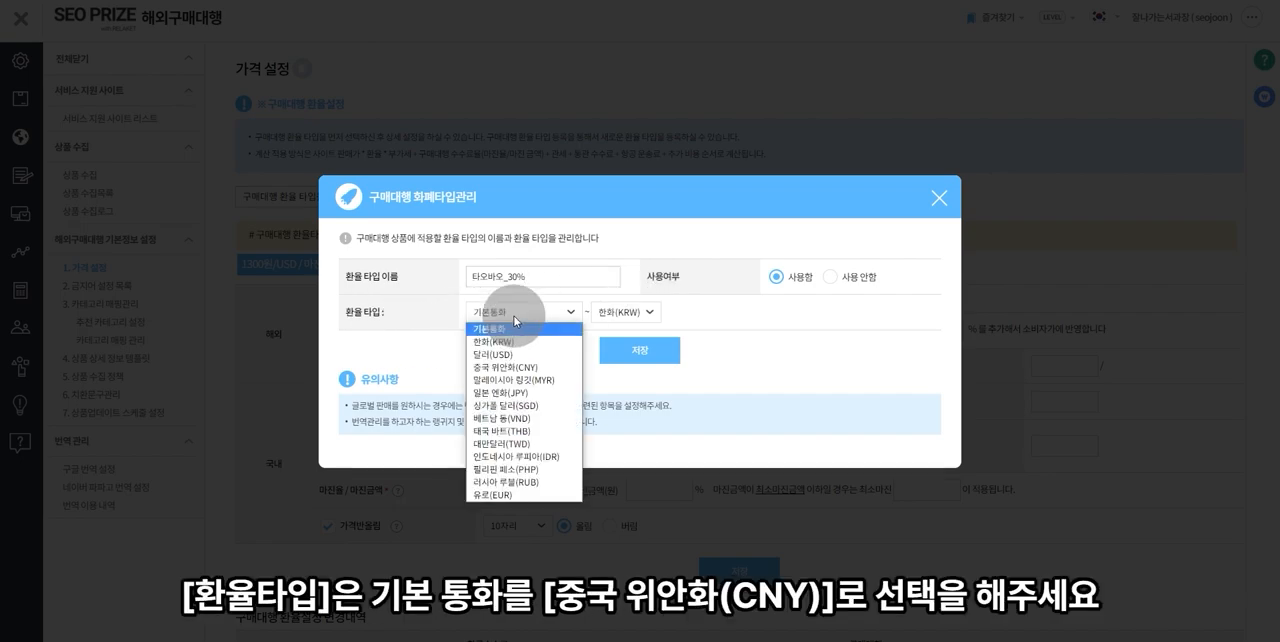
click(531, 368)
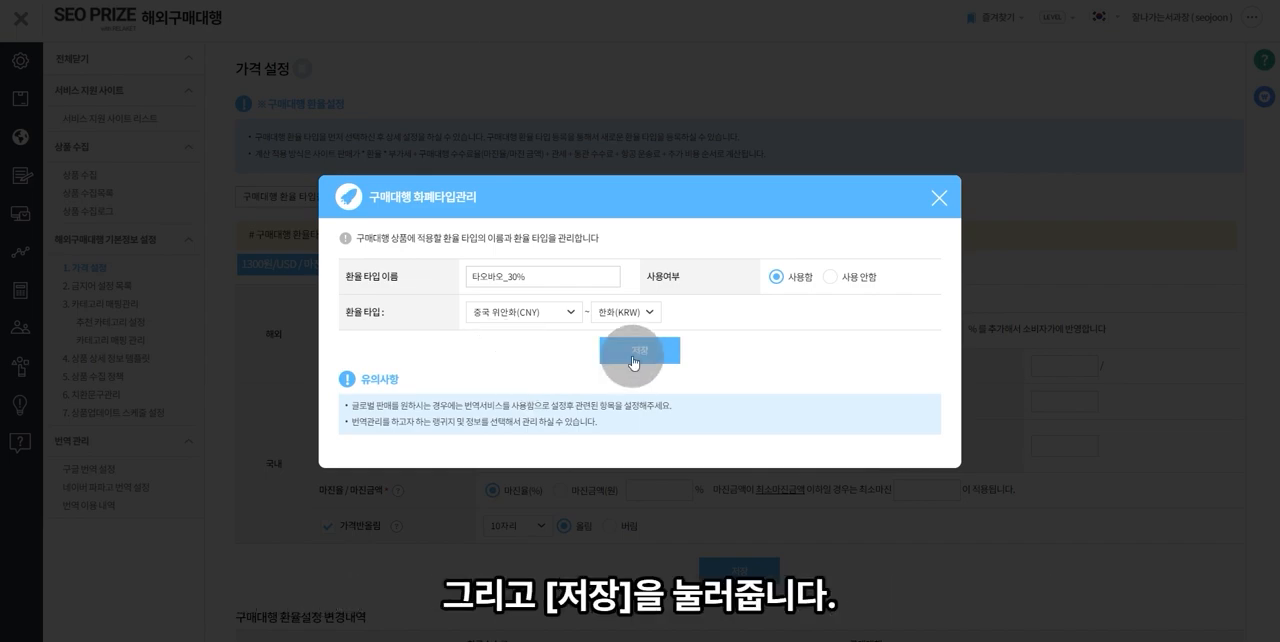
click(634, 362)
click(714, 57)
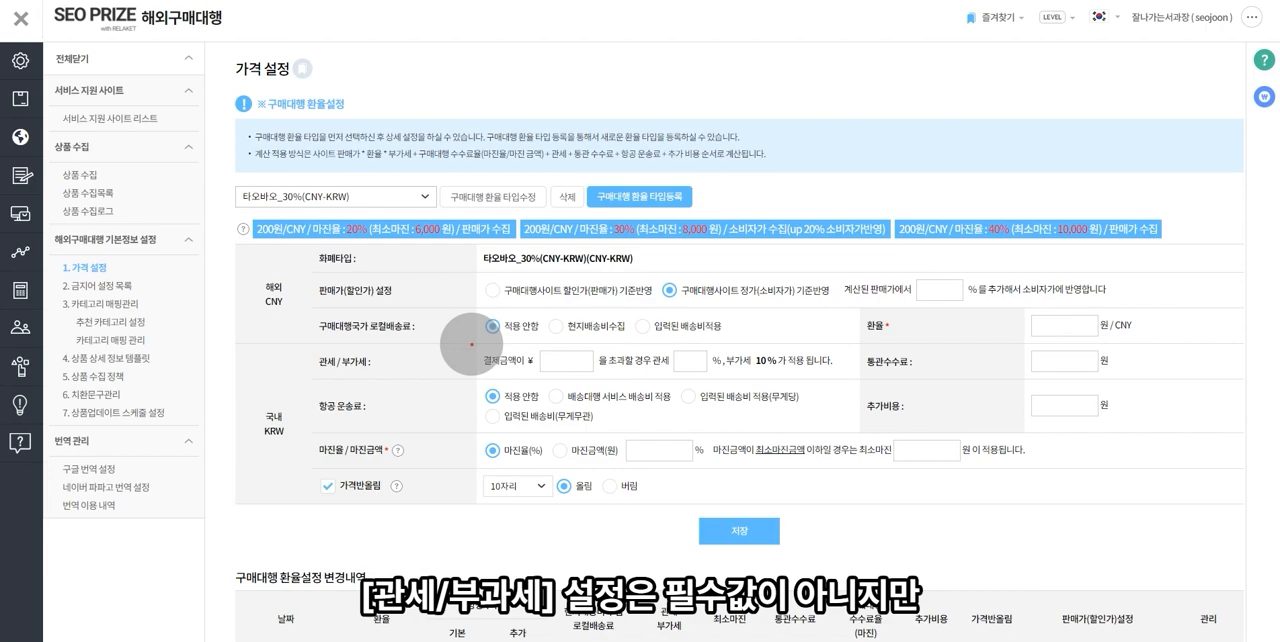
- Set the payment threshold for customs duty and VAT (관세/부가세) to ¥99999 for the Taobao exchange-rate type
click(558, 362)
text(99999)
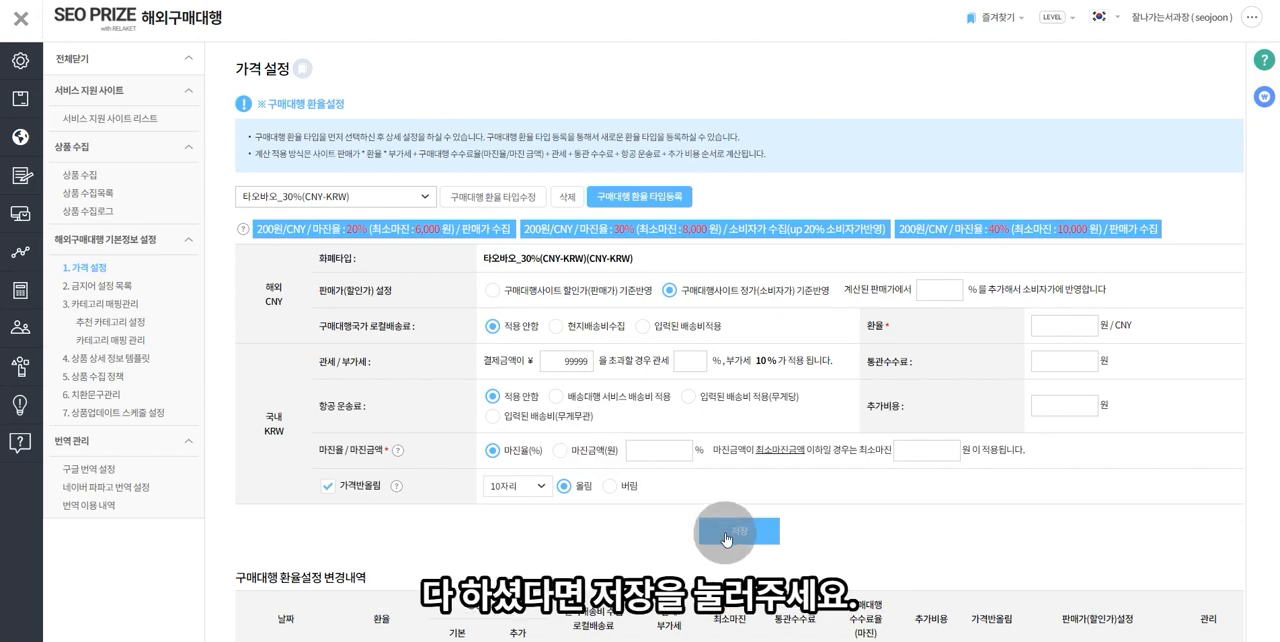
- Start a new 상품 수집 정책 named 타오바오_30% for the site 타오바오/티몰(tmall), using the 타오바오_30%(CNY-KRW) price policy
click(24, 140)
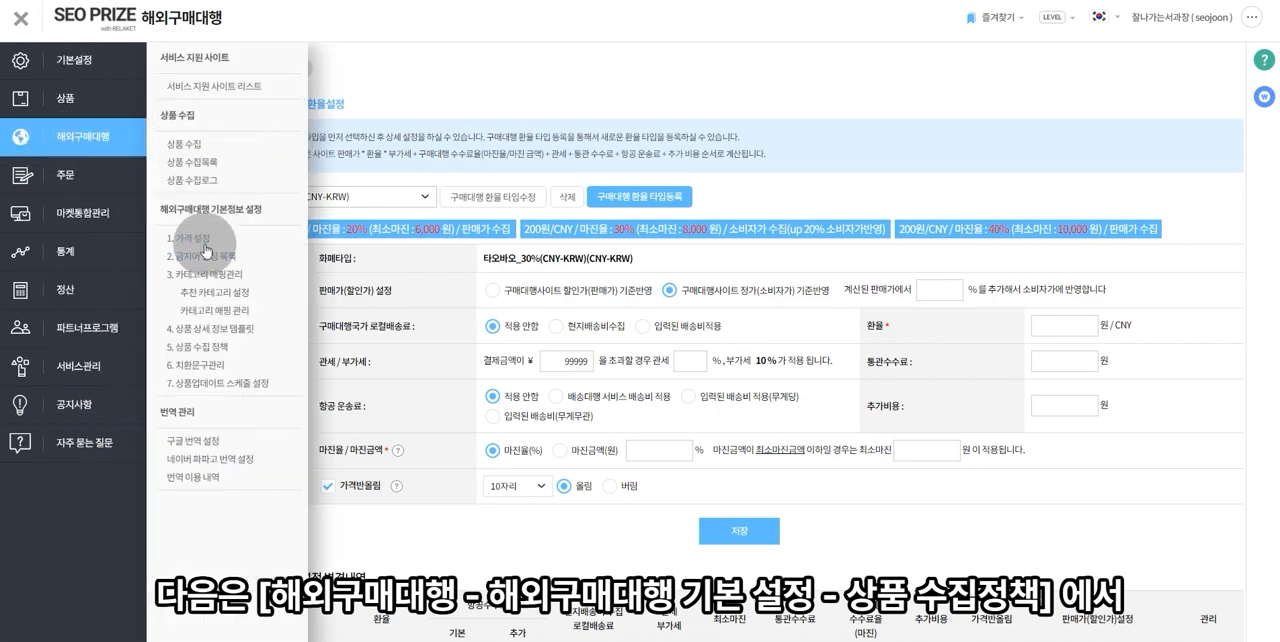
click(213, 350)
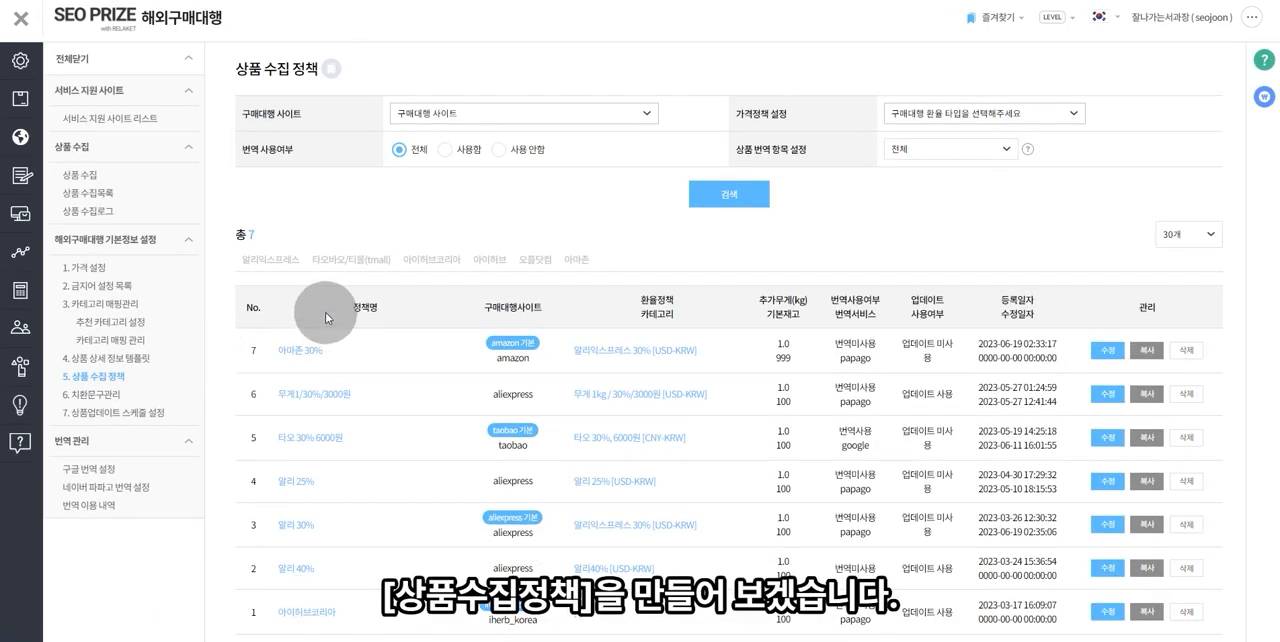
scroll(400, 310, down, 3)
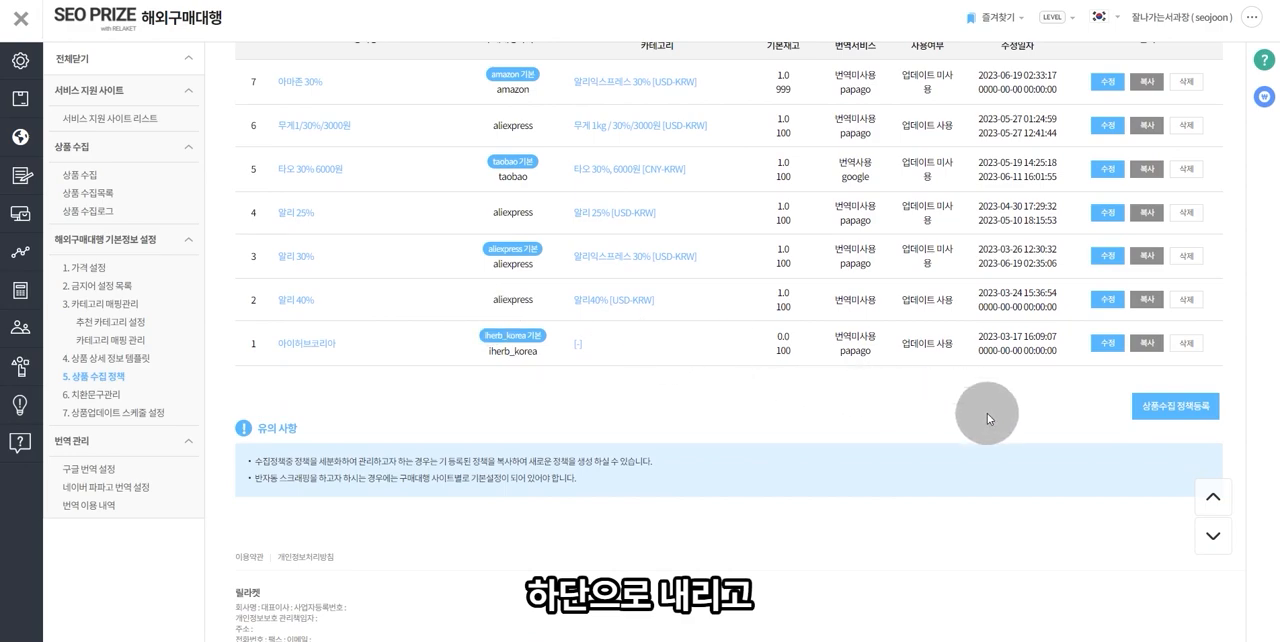
click(1184, 415)
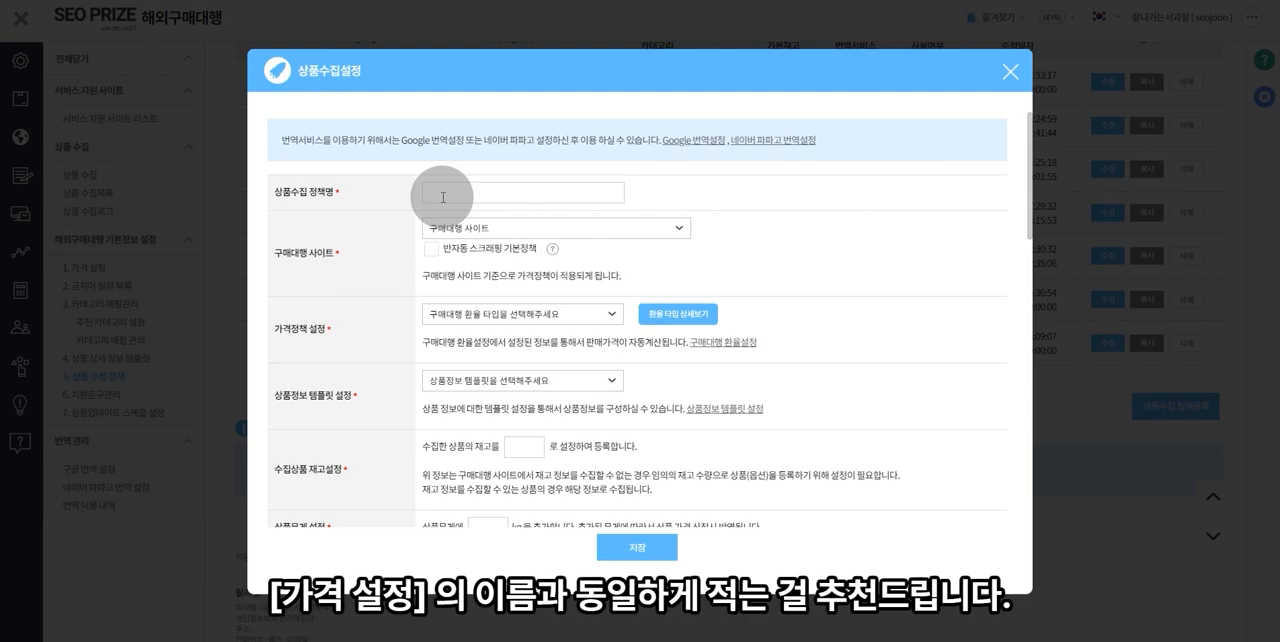
text(타오바오_30%)
click(490, 228)
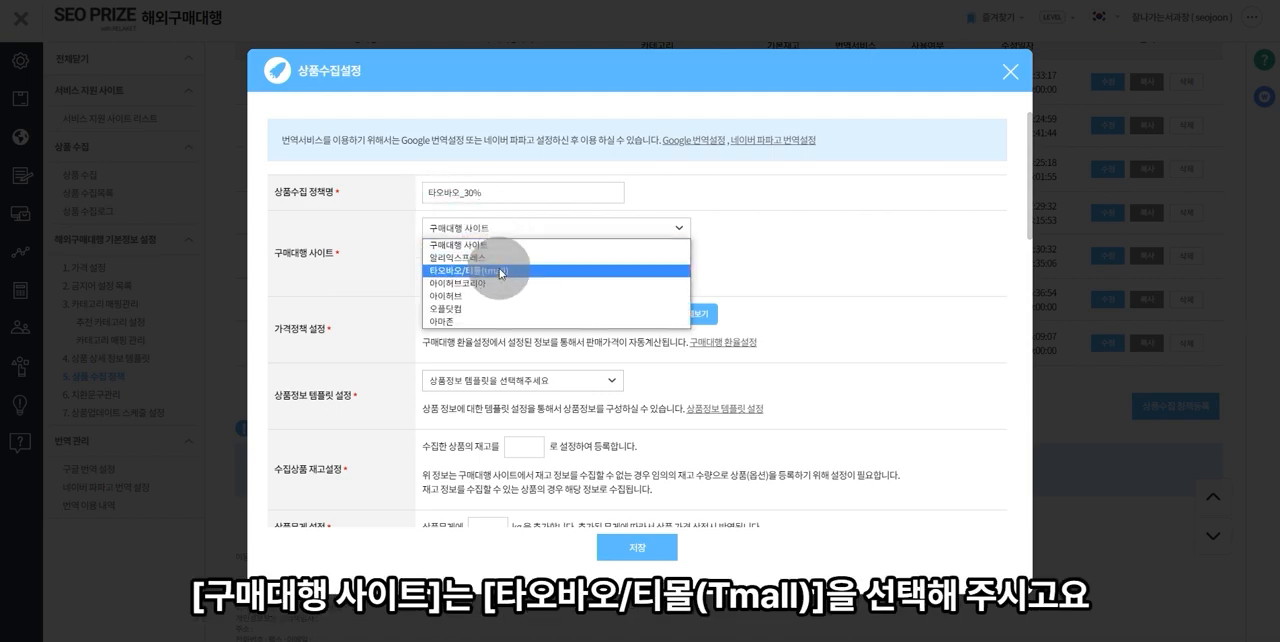
click(501, 272)
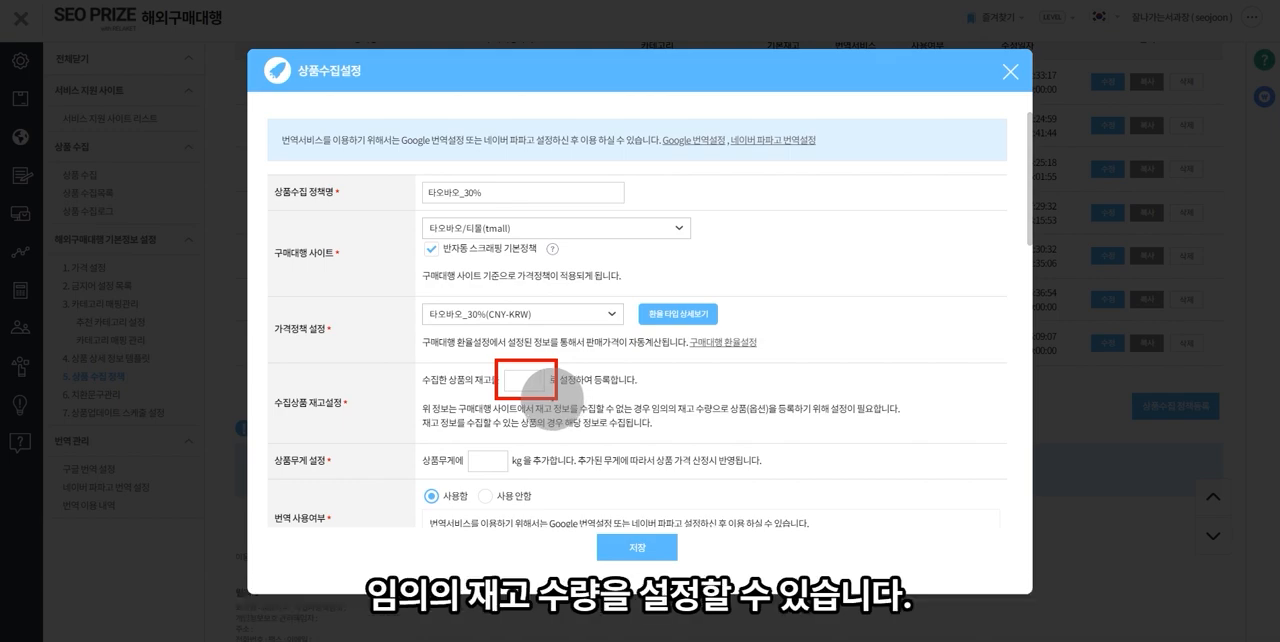
- Set the policy's collected-product stock to 0 and its added product weight to 1 kg
text(0)
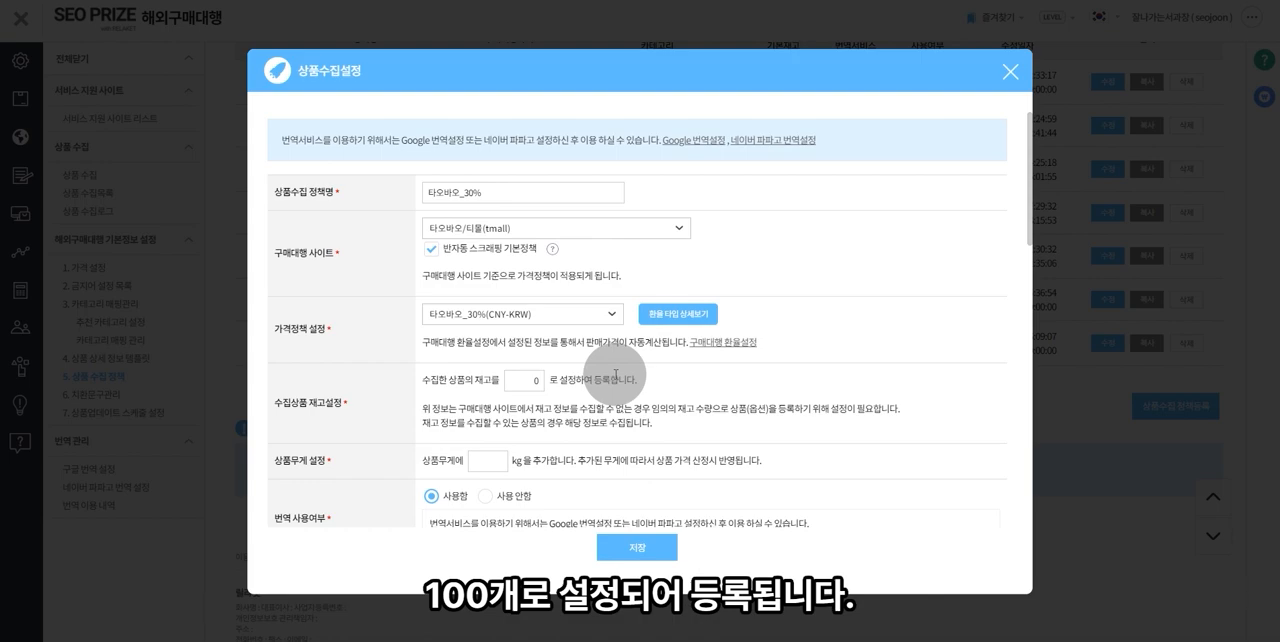
scroll(615, 376, down, 3)
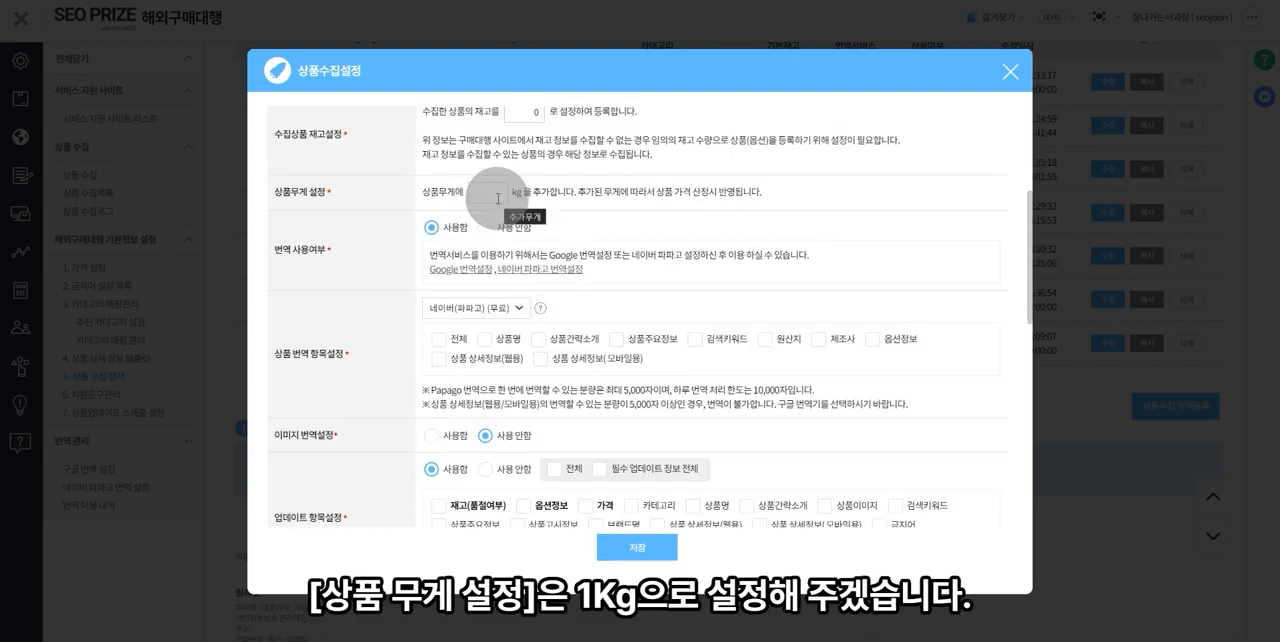
click(498, 196)
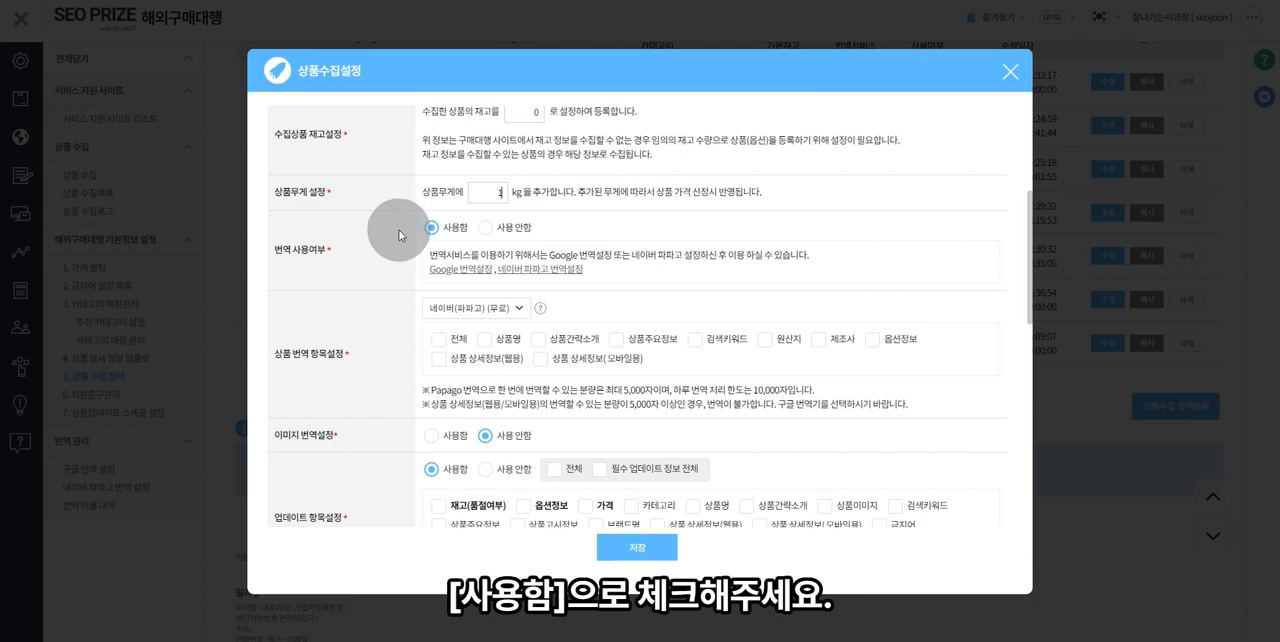
- Set the policy's image translation to 사용 안함, go through the remaining options and save the collection policy
scroll(414, 234, down, 1)
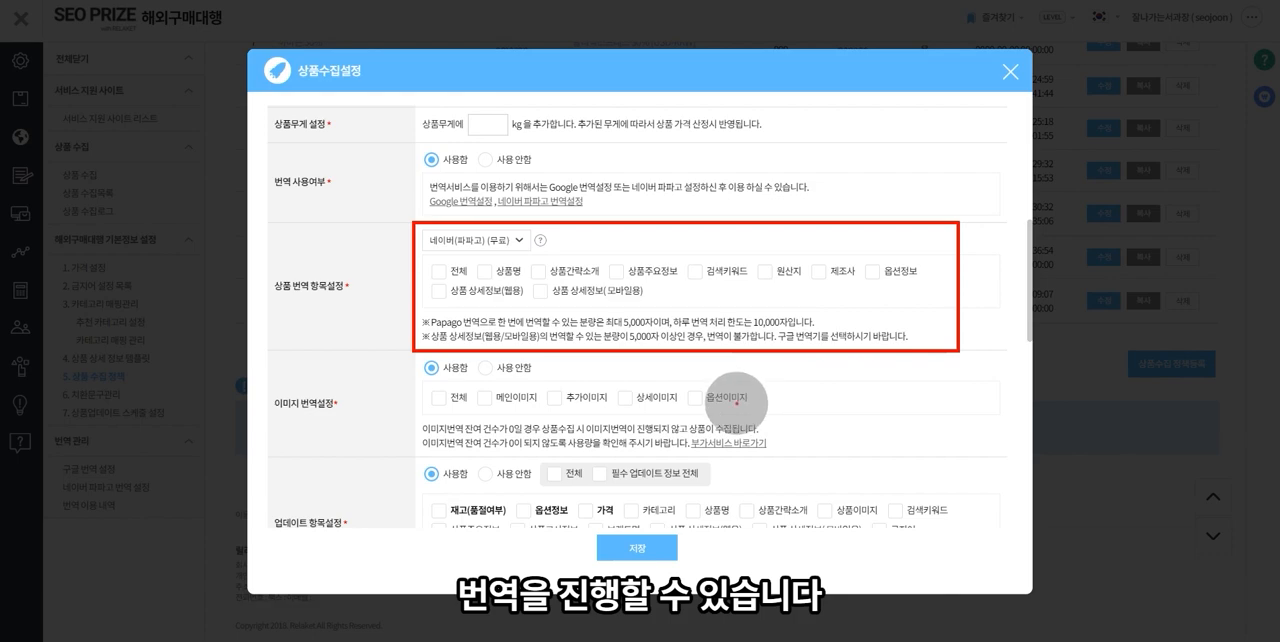
click(512, 368)
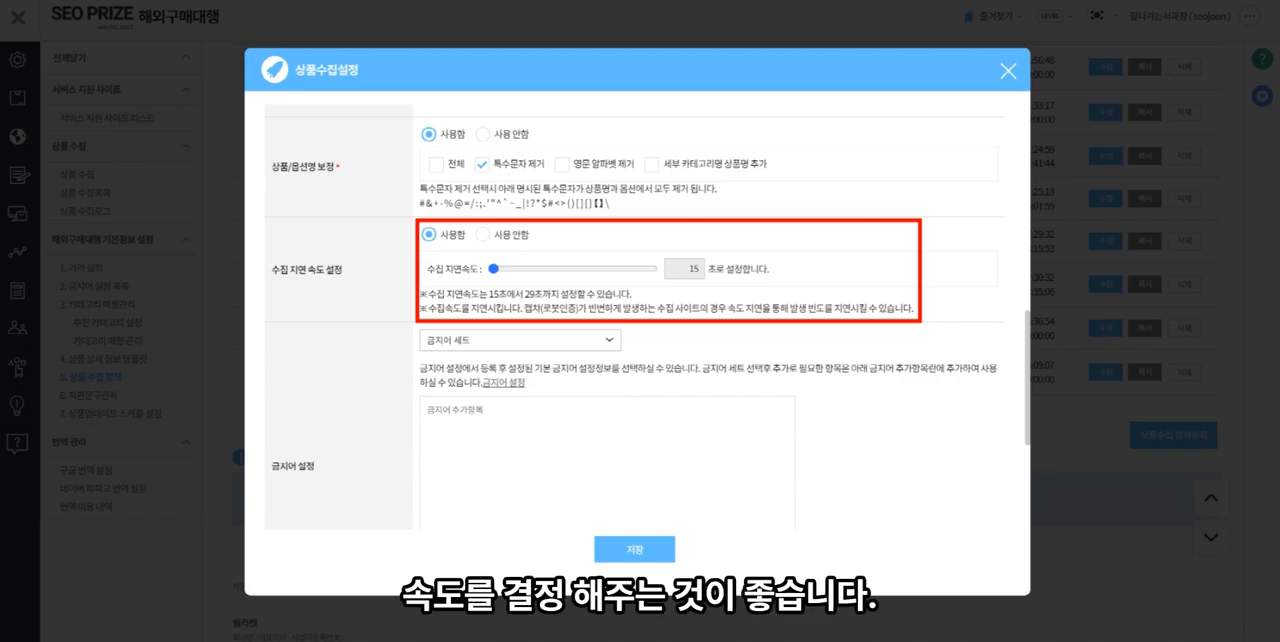
scroll(1006, 405, down, 2)
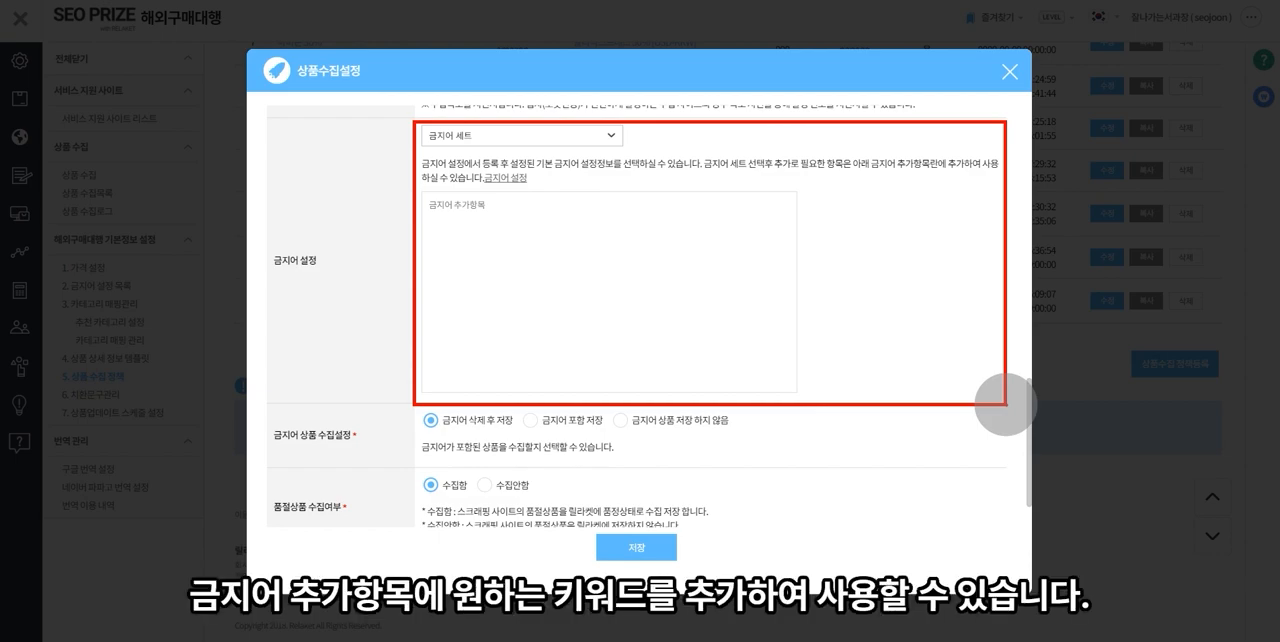
scroll(1005, 404, down, 3)
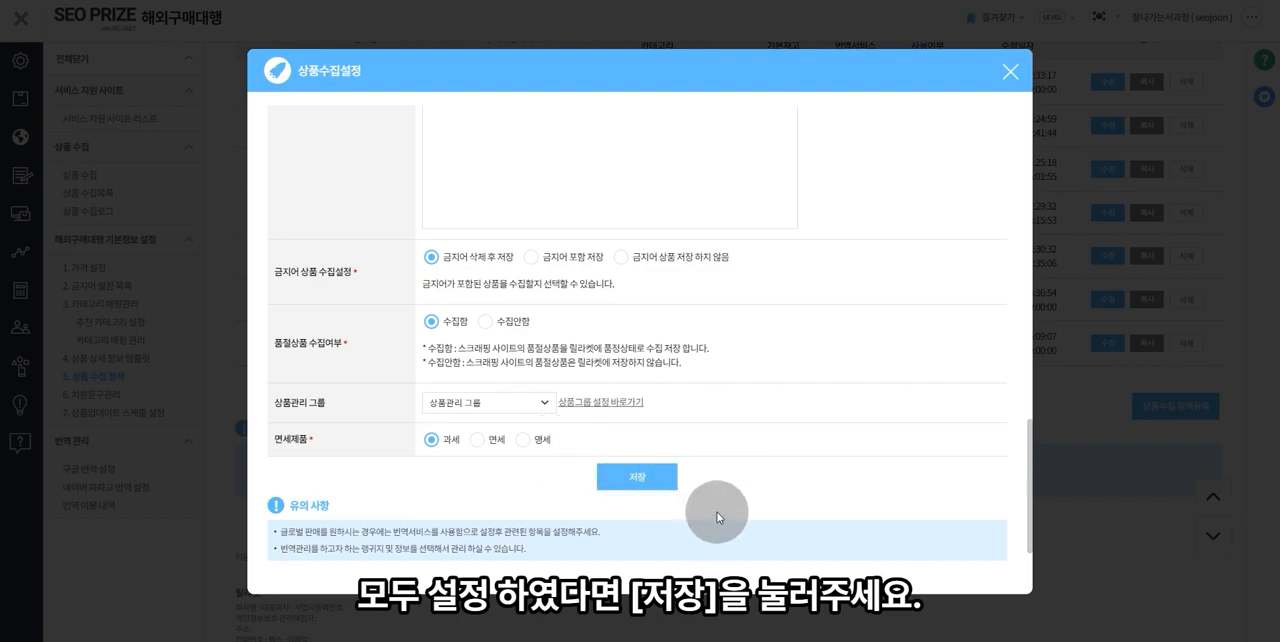
click(665, 482)
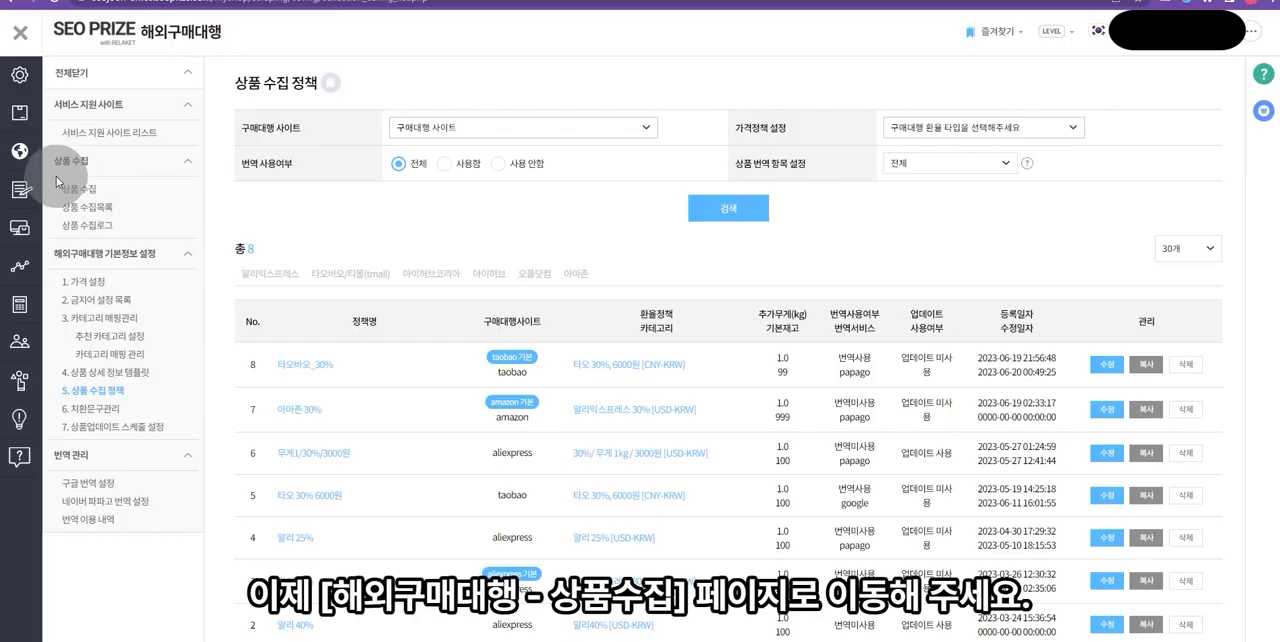
- Go to the 상품 수집 page and switch the source site to 타오바오/티몰(tmall)
mouse_move(47, 160)
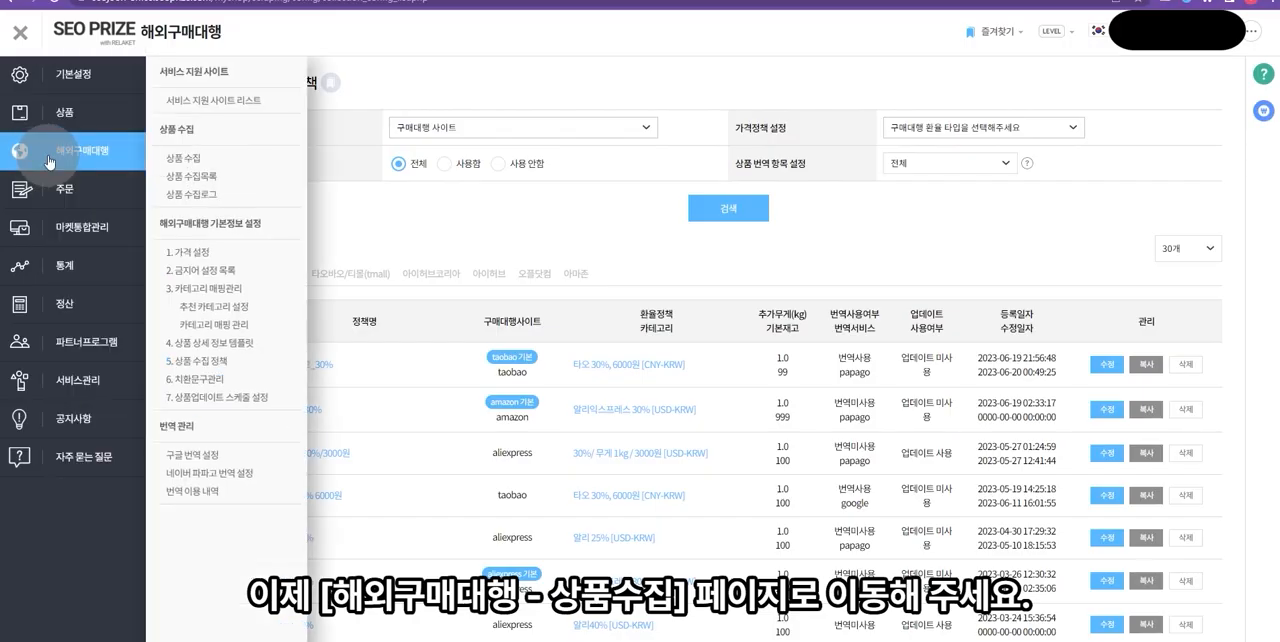
click(184, 163)
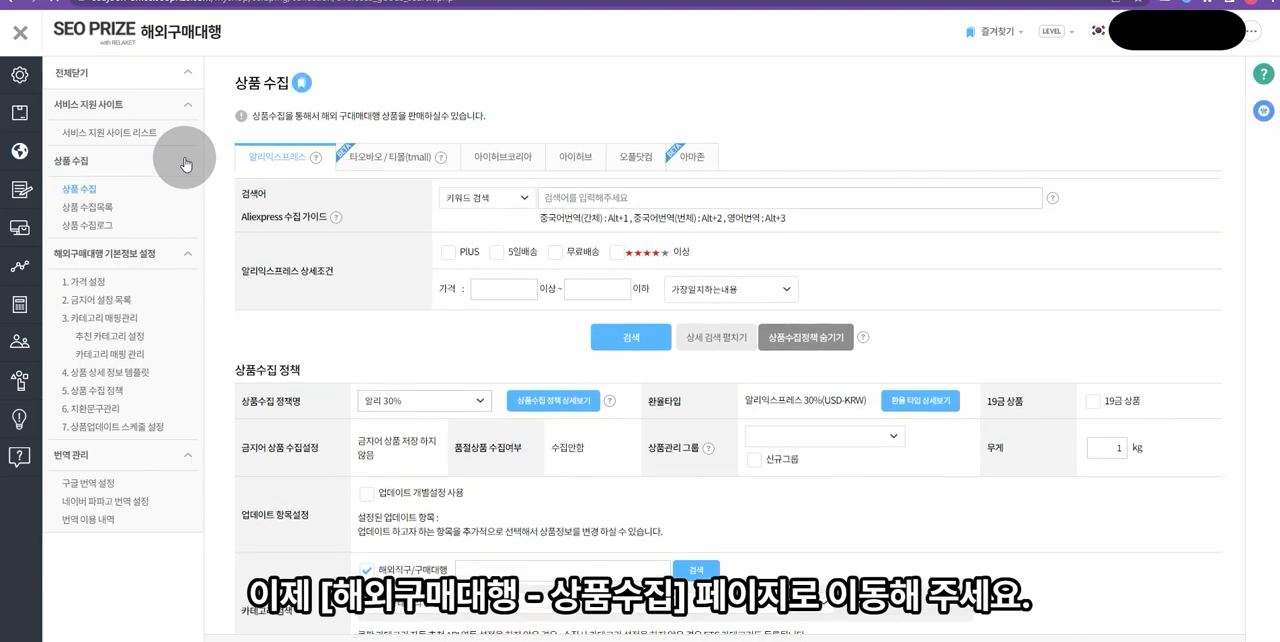
click(407, 162)
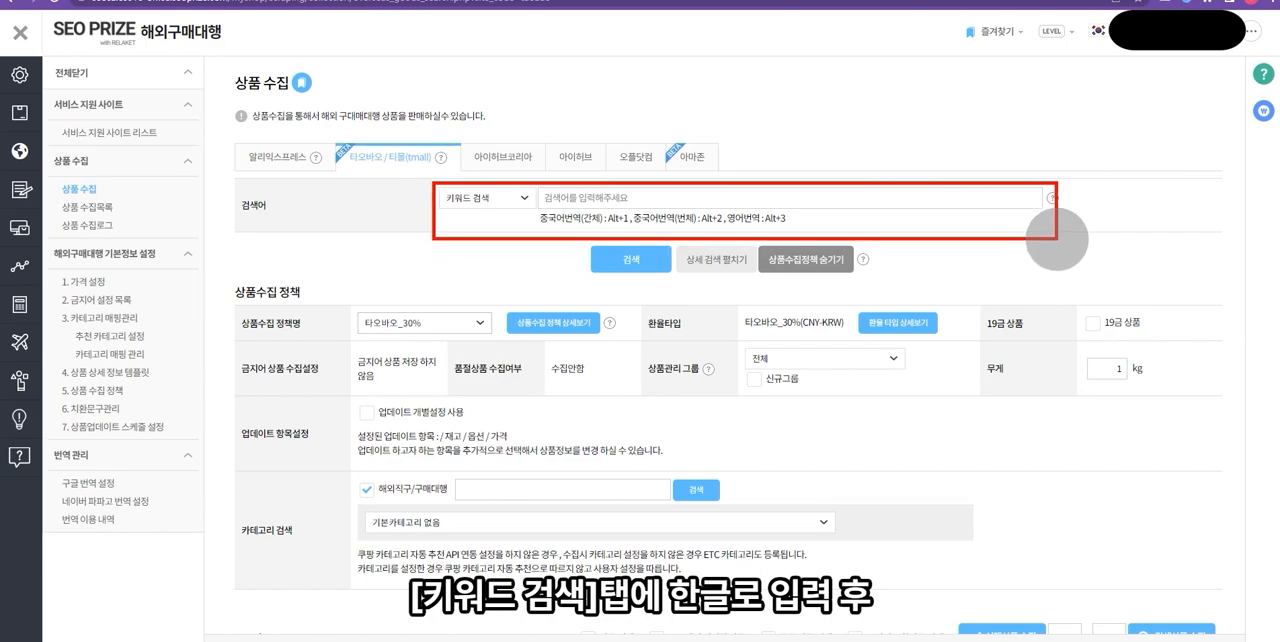
- Enter the keyword 자전거, translate it to simplified Chinese (自行车) and search for matching products
click(726, 204)
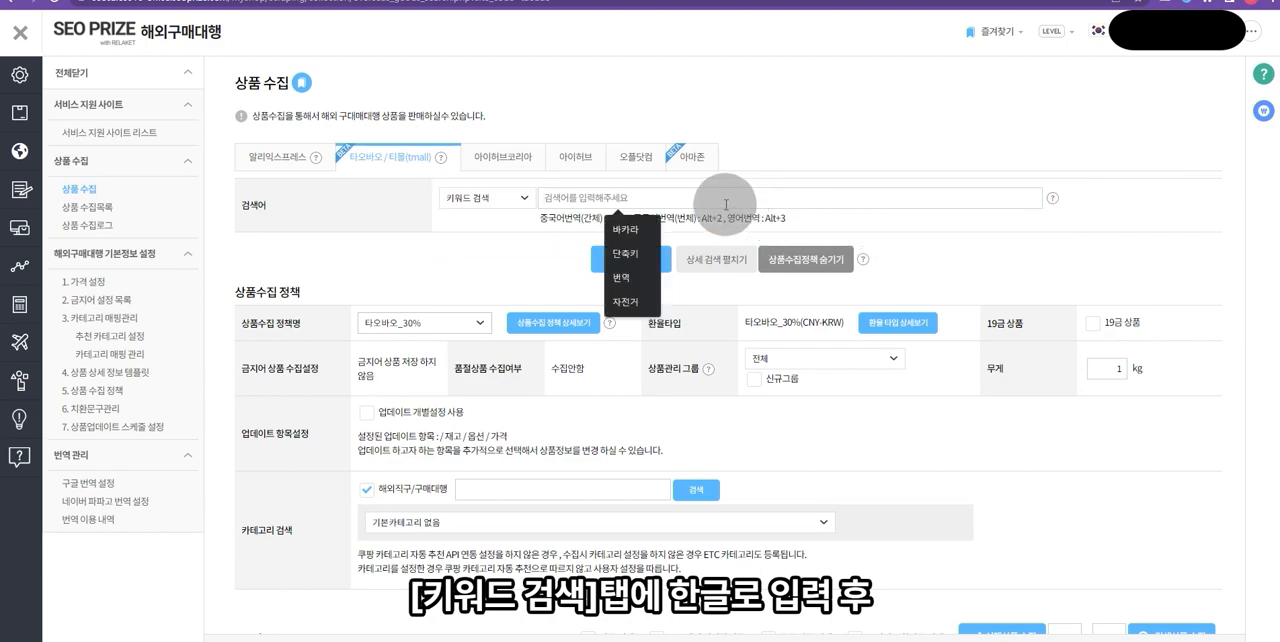
text(자전거)
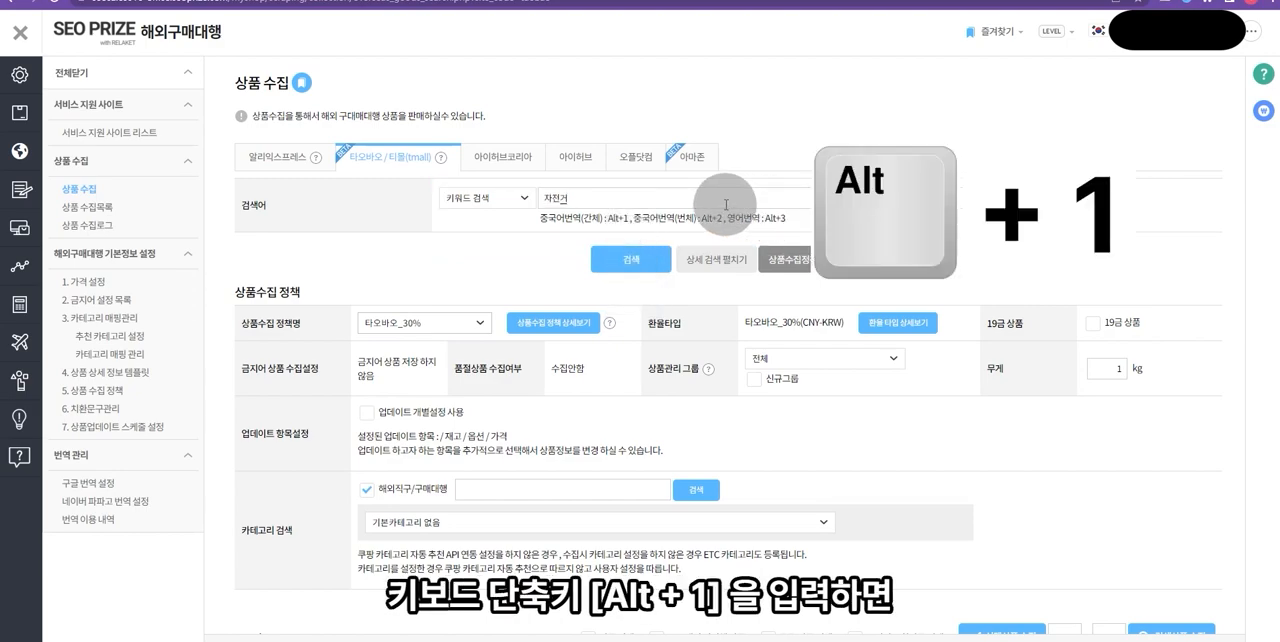
key(alt+1)
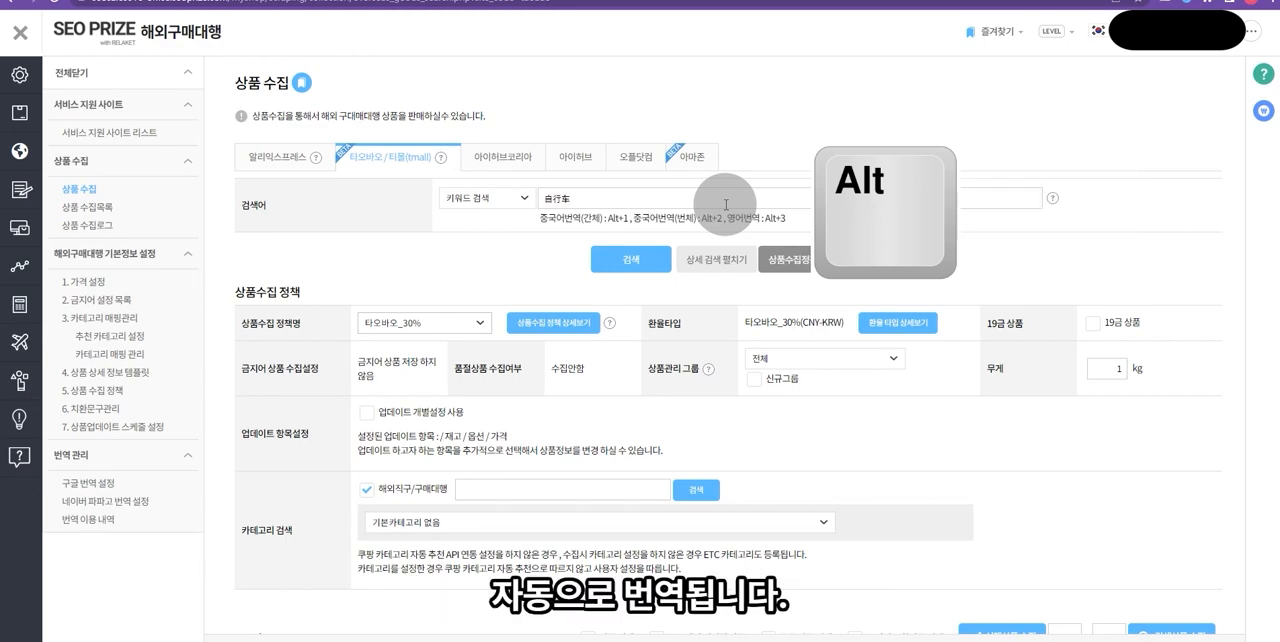
click(636, 259)
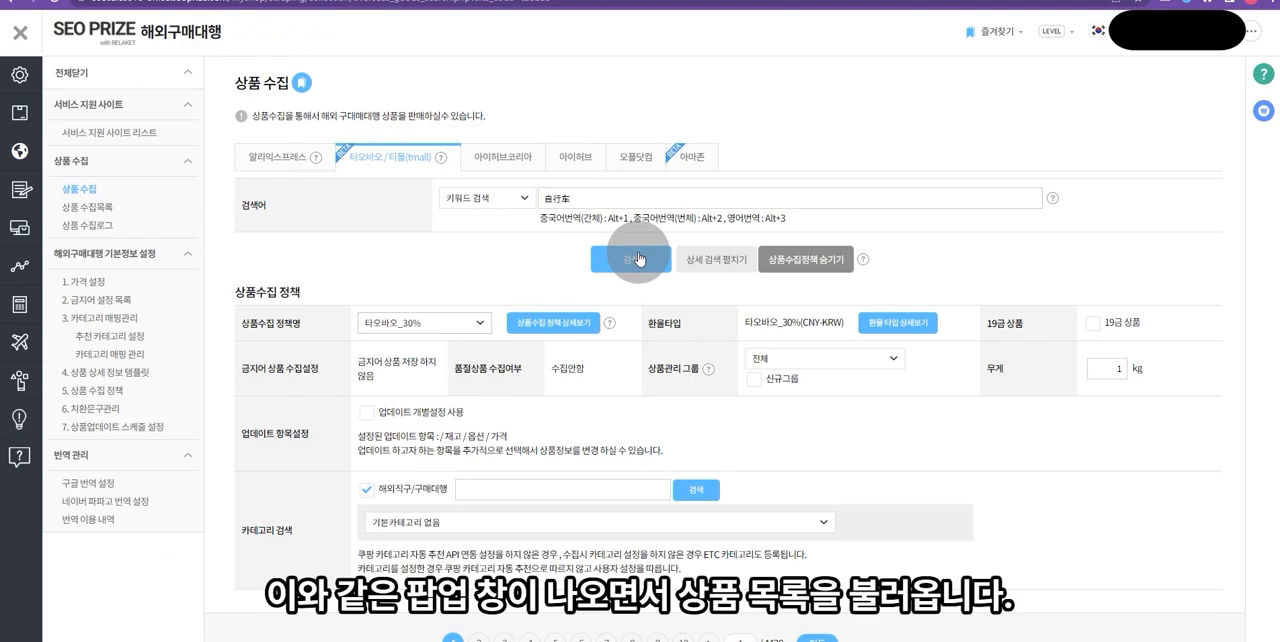
scroll(638, 258, down, 10)
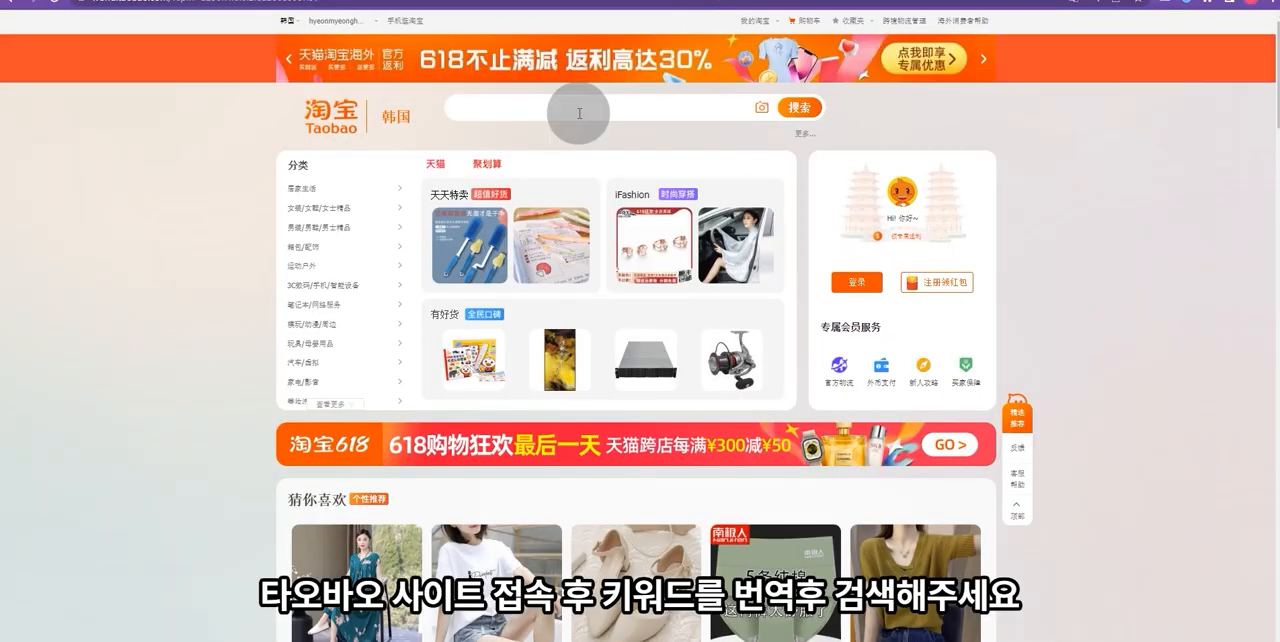
- Switch to the Taobao site, search for 自行车 and copy the URL of the results page
click(579, 113)
text(自行车)
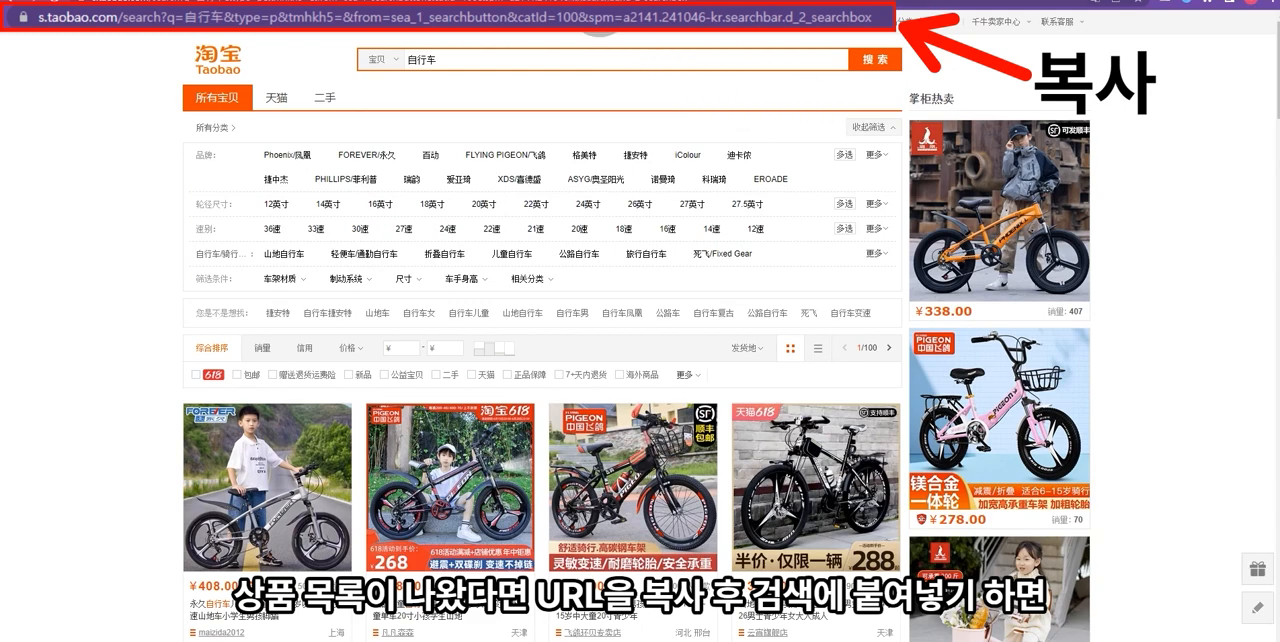
right_click(575, 17)
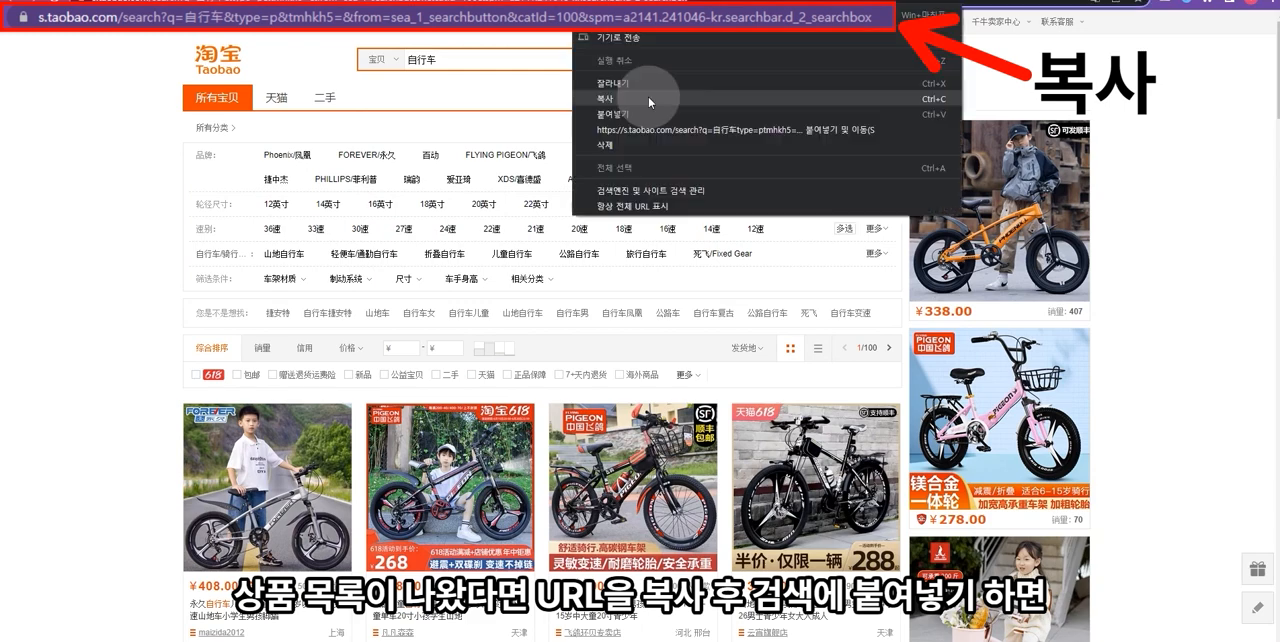
click(649, 102)
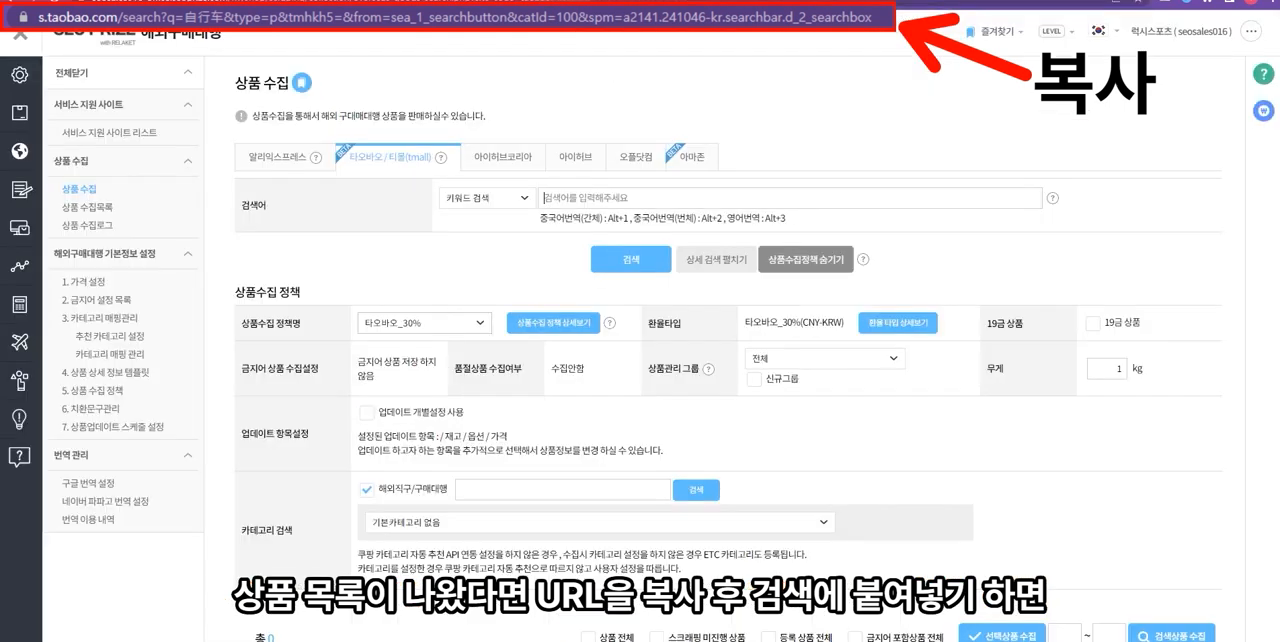
- Back on the 상품 수집 page, paste the copied Taobao URL, set the search type to 검색페이지 URL and run the search
click(597, 197)
key(ctrl+v)
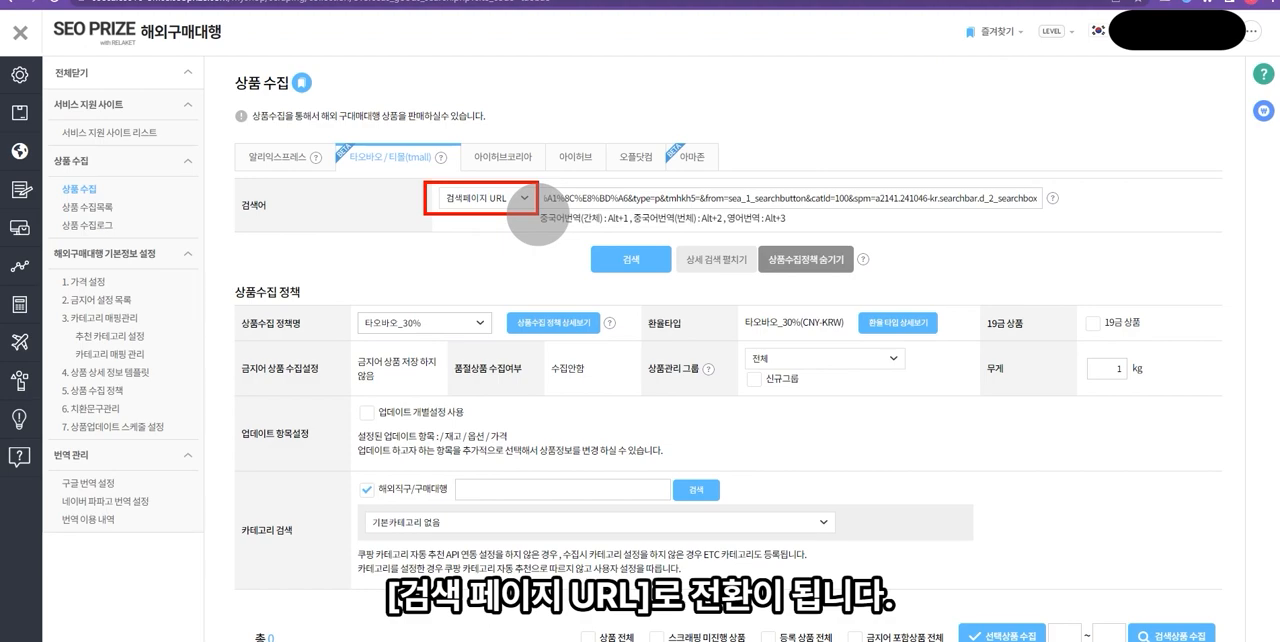
click(515, 204)
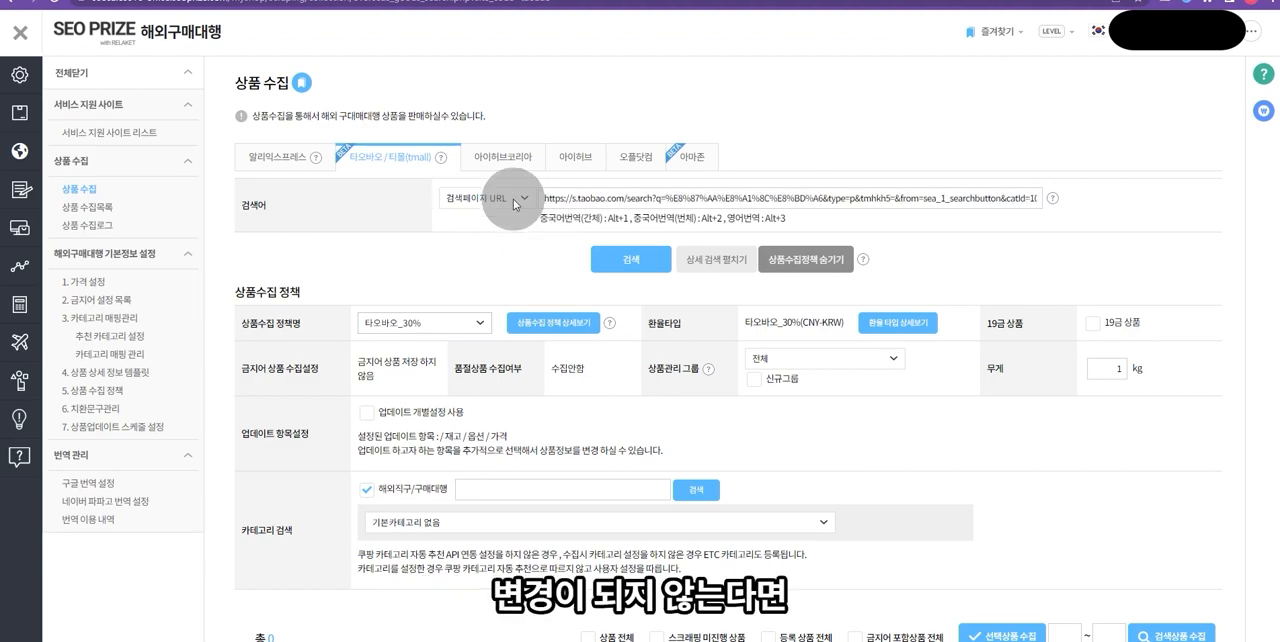
click(515, 204)
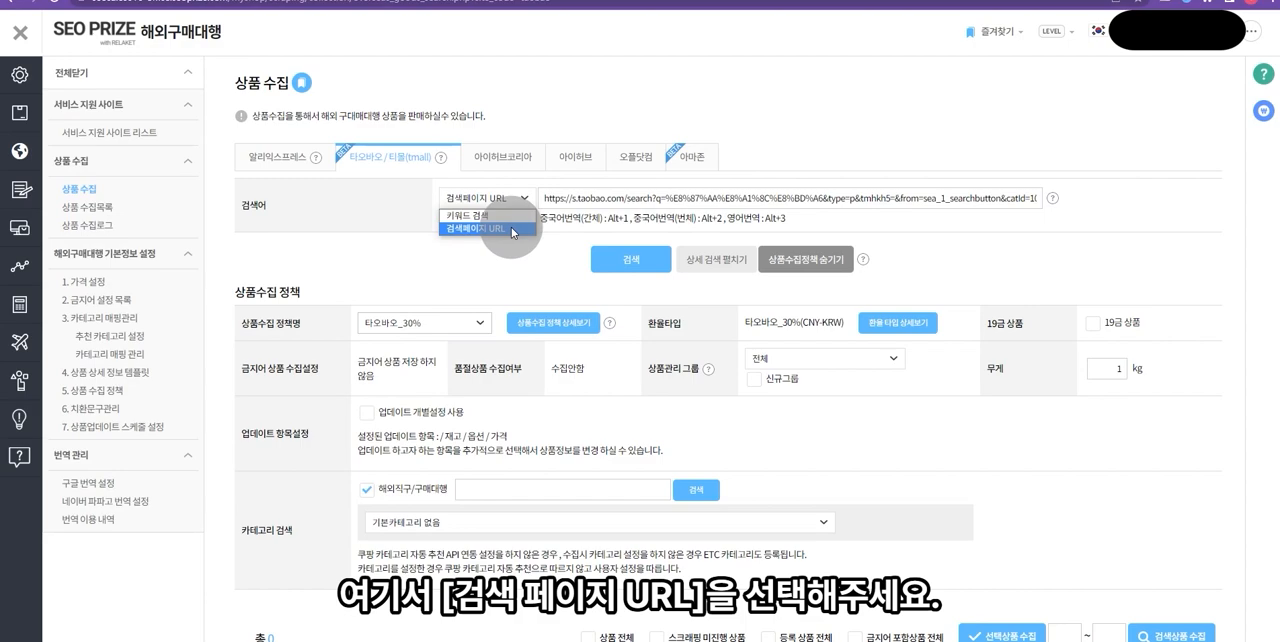
click(490, 228)
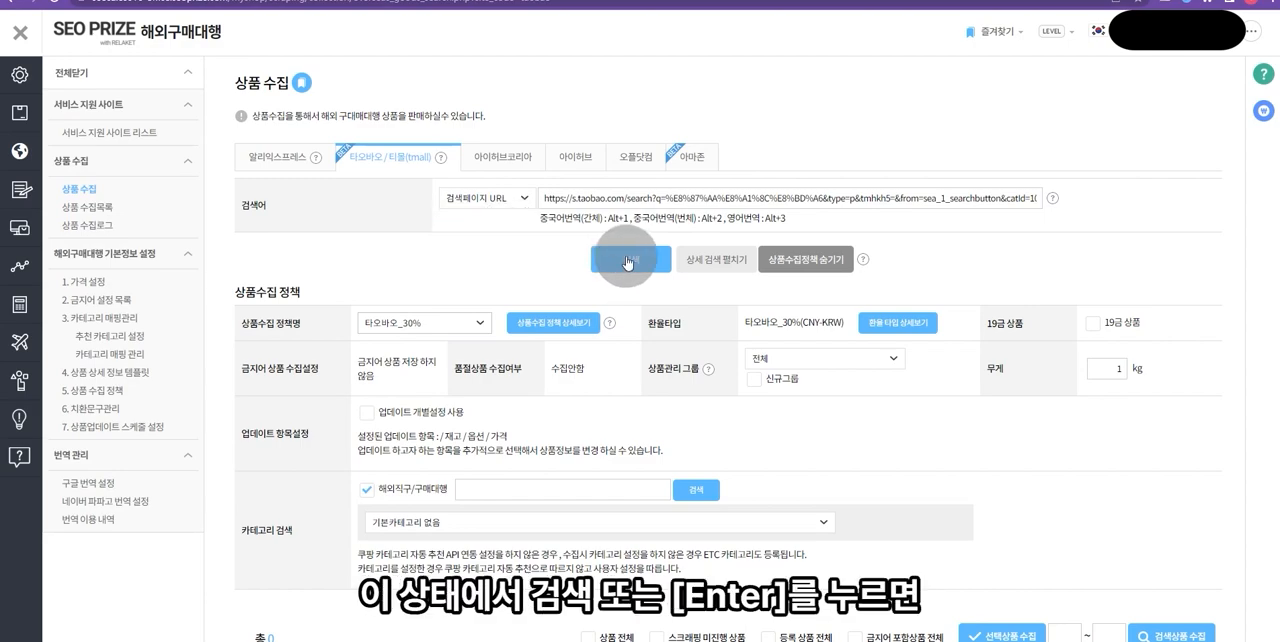
click(628, 262)
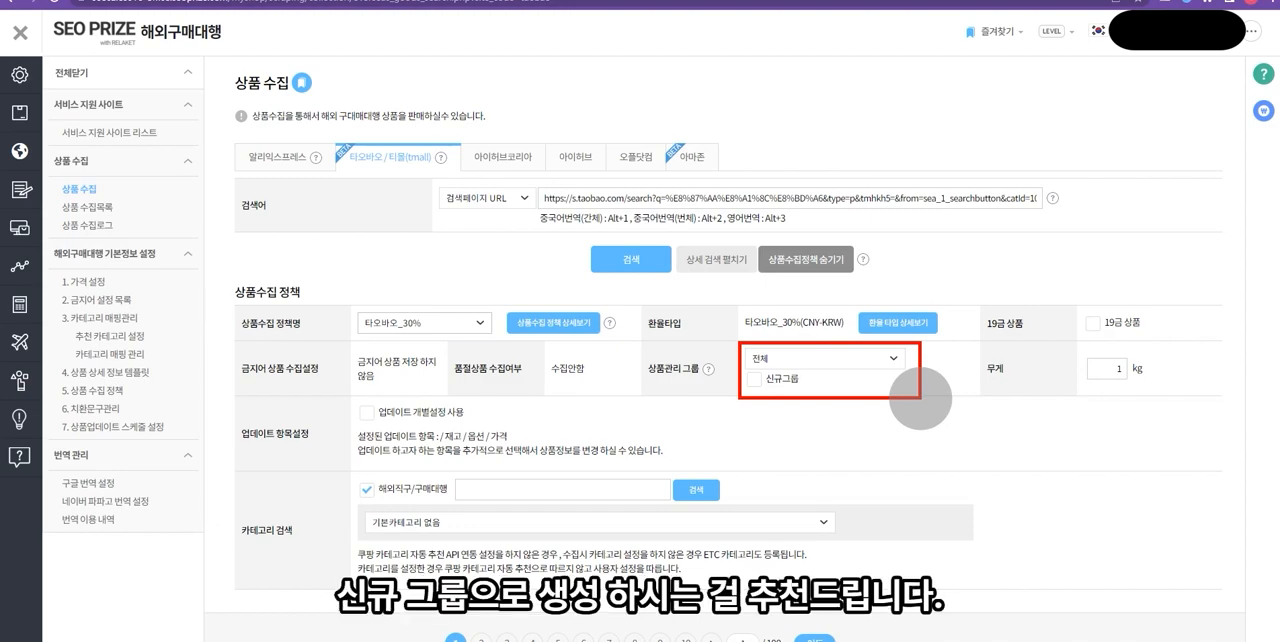
- Choose to collect the products into a new product management group and name it 자전거
click(754, 379)
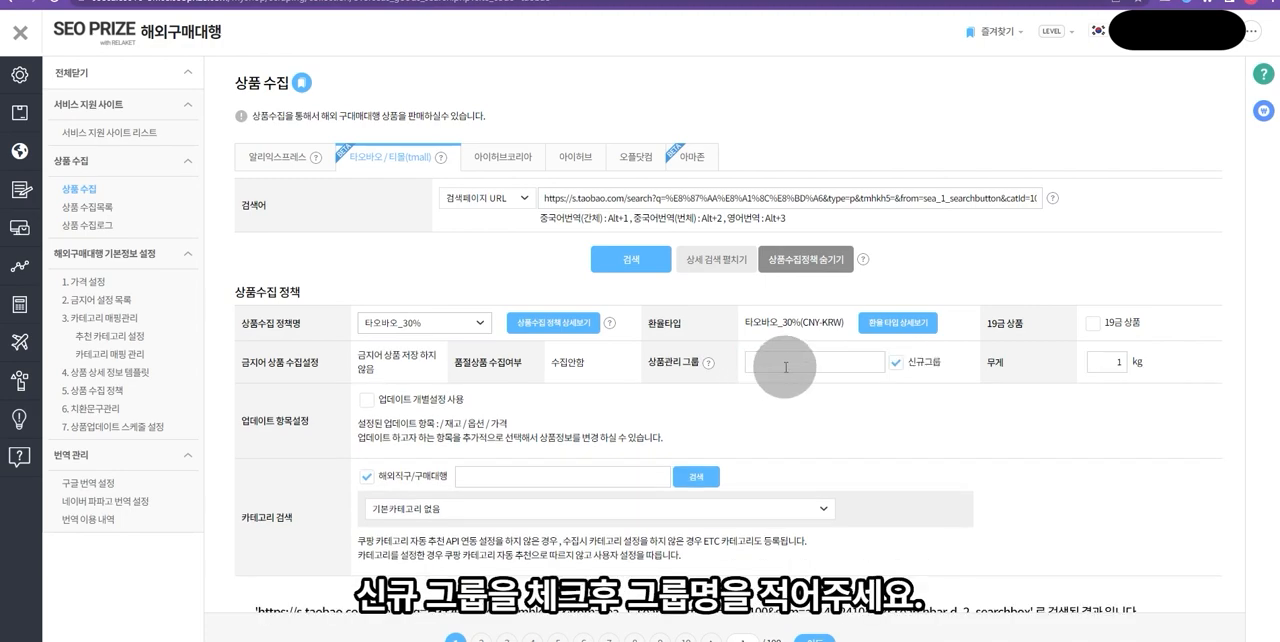
click(785, 367)
text(자전거)
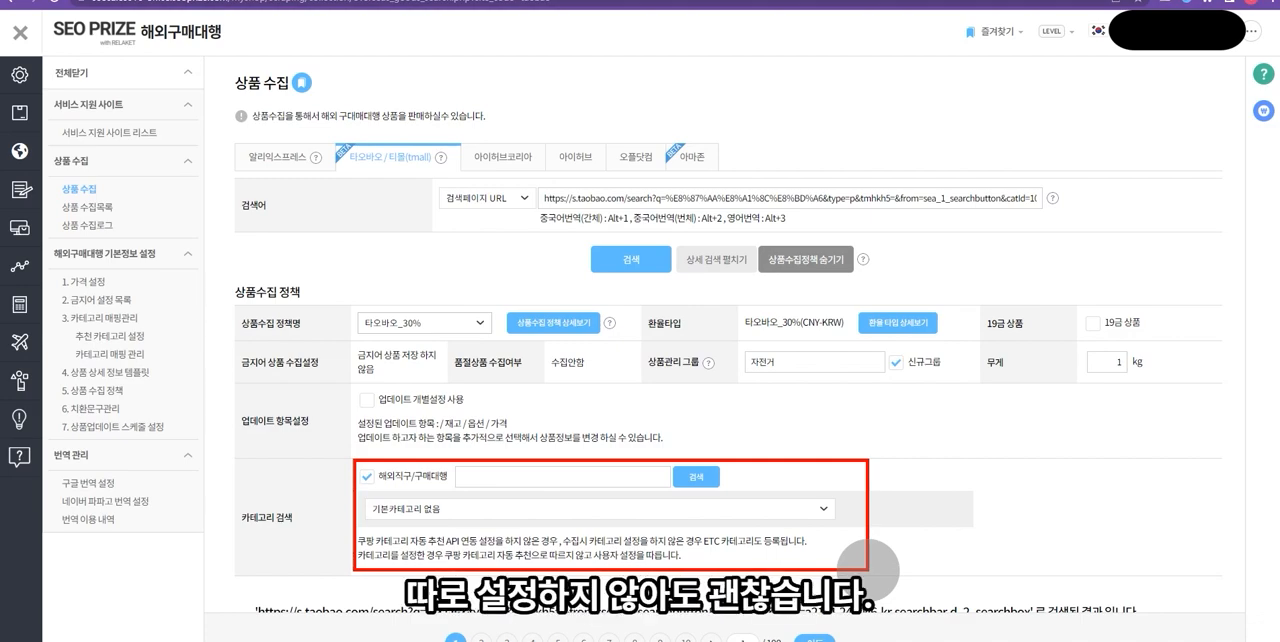
- Select the first five bicycles in the search results and collect the selected products
scroll(1055, 405, down, 3)
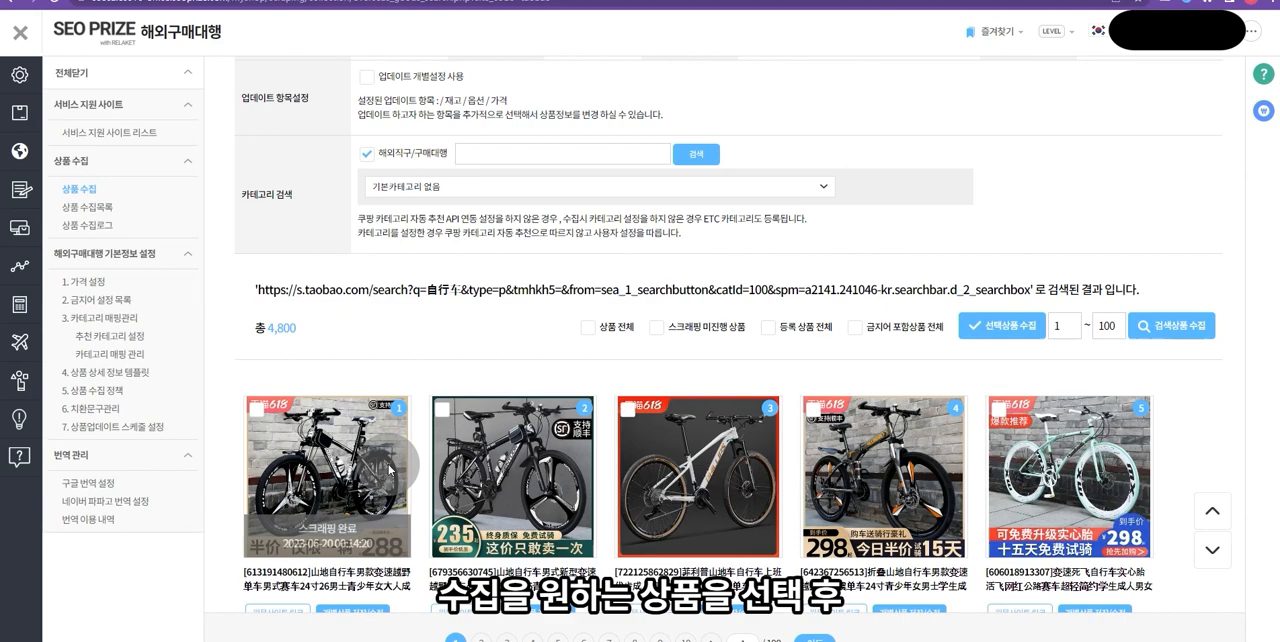
click(388, 466)
click(560, 460)
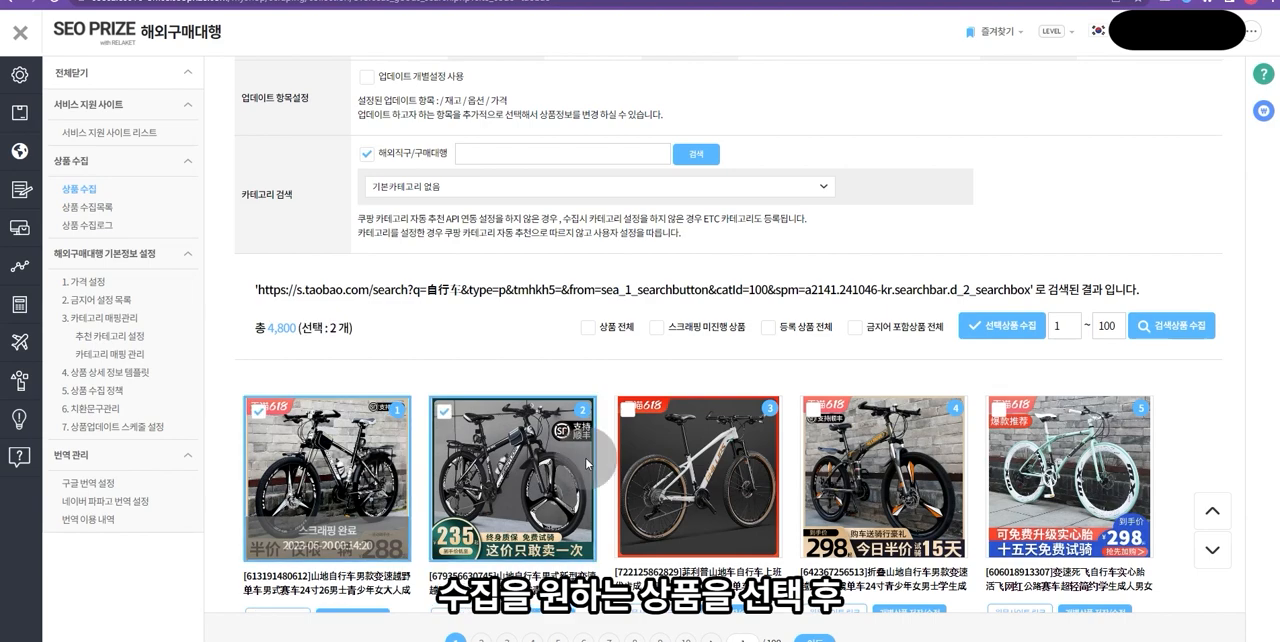
click(695, 462)
click(884, 464)
click(1050, 464)
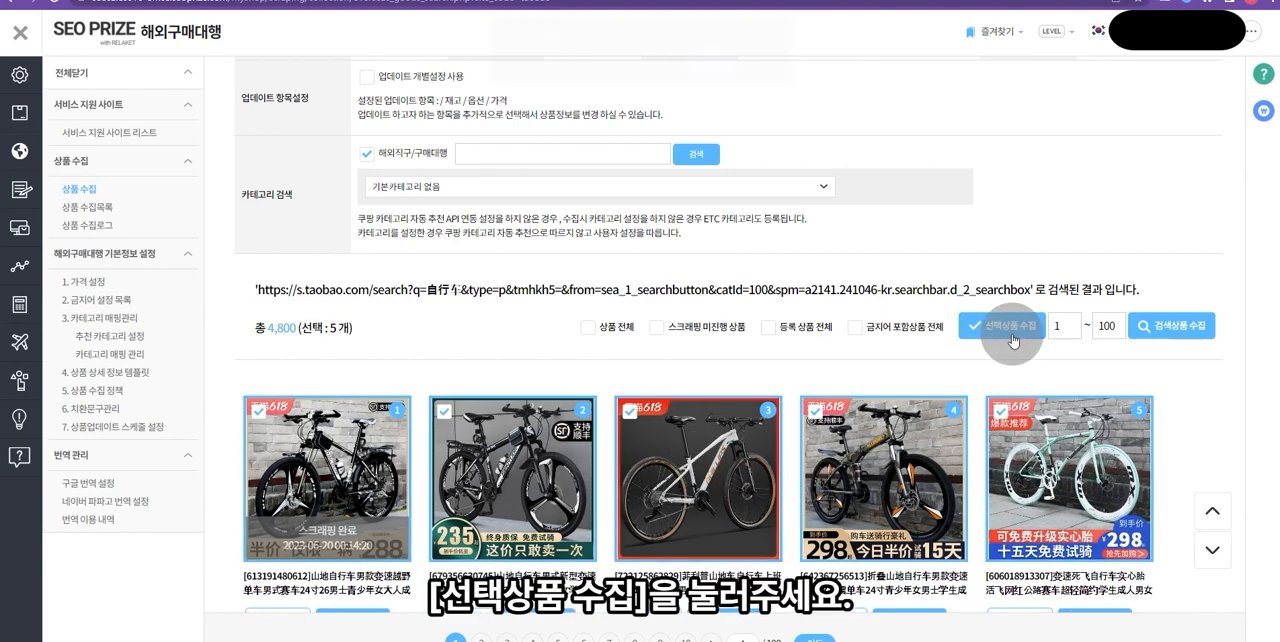
click(1011, 337)
click(709, 70)
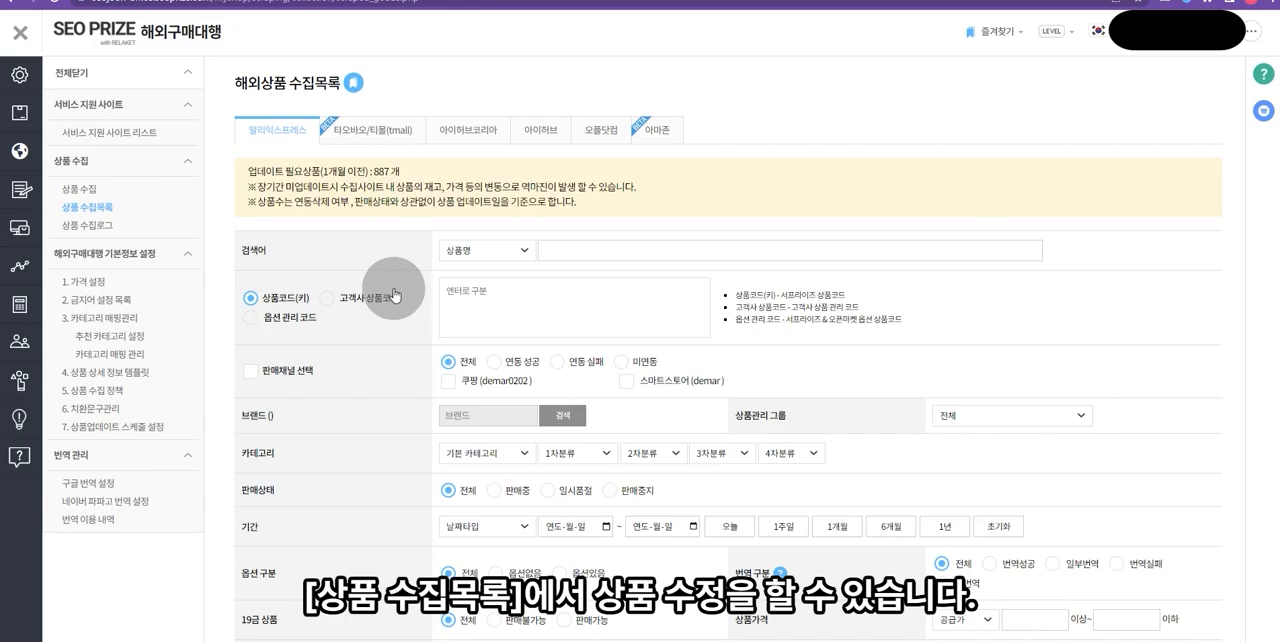
- Switch the 상품 수집목록 page to 타오바오/티몰(tmall), filter by the product management group 자전거 and run the search
click(352, 146)
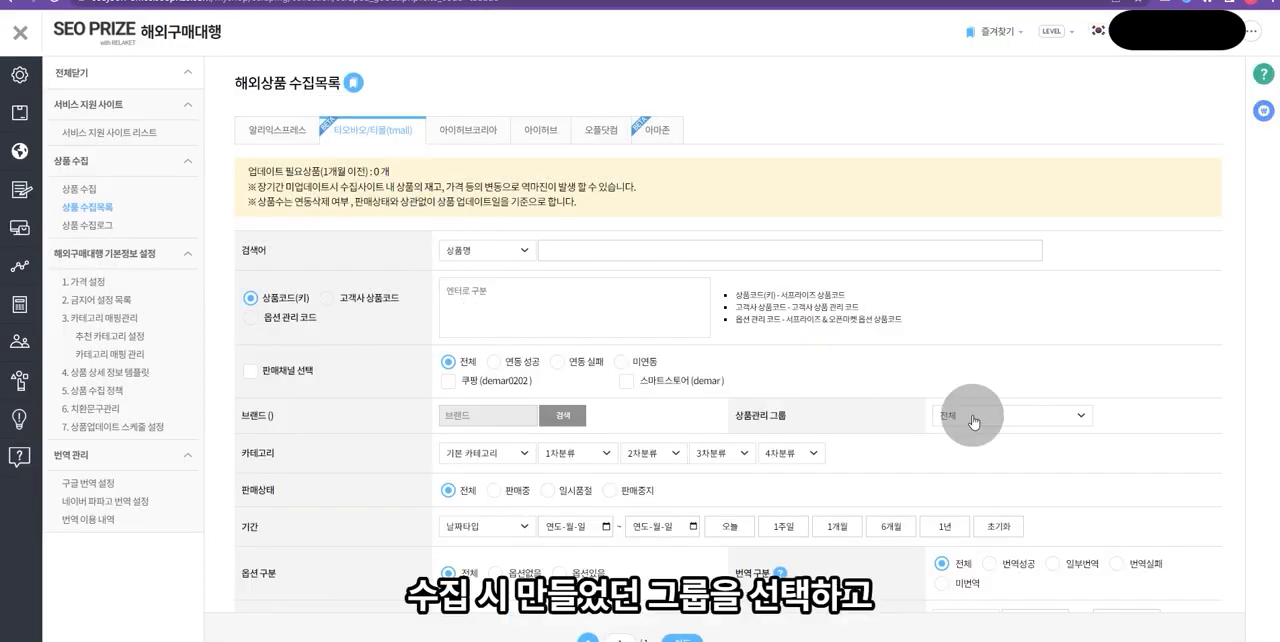
click(973, 418)
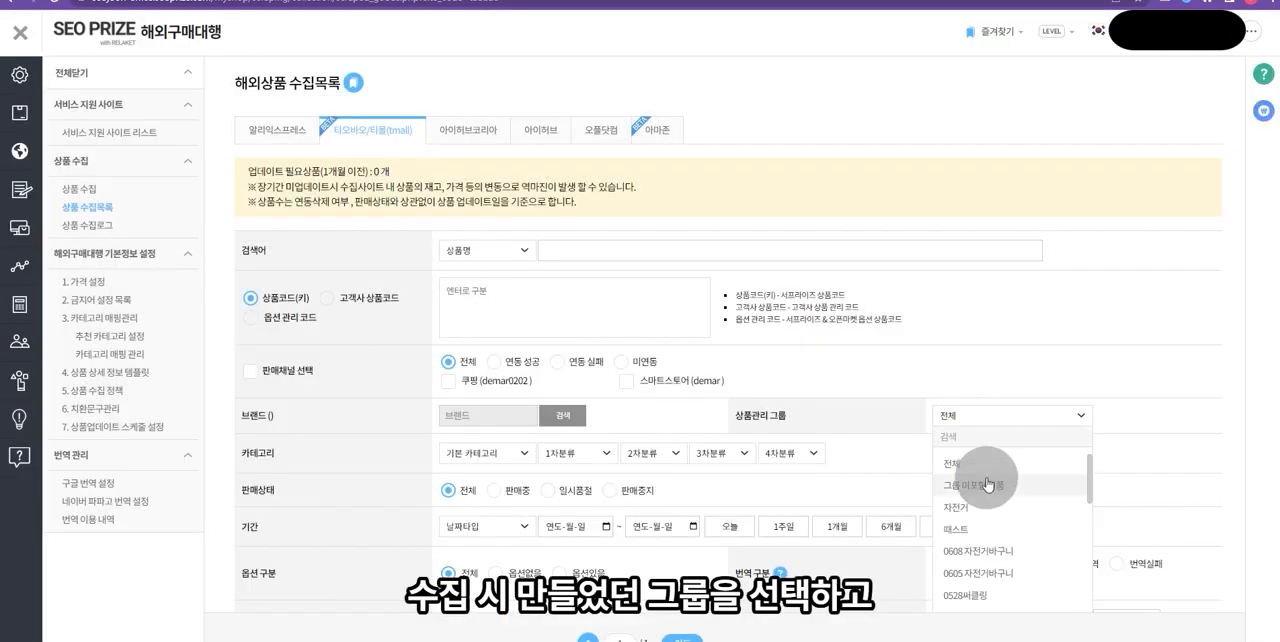
click(985, 505)
scroll(707, 472, down, 3)
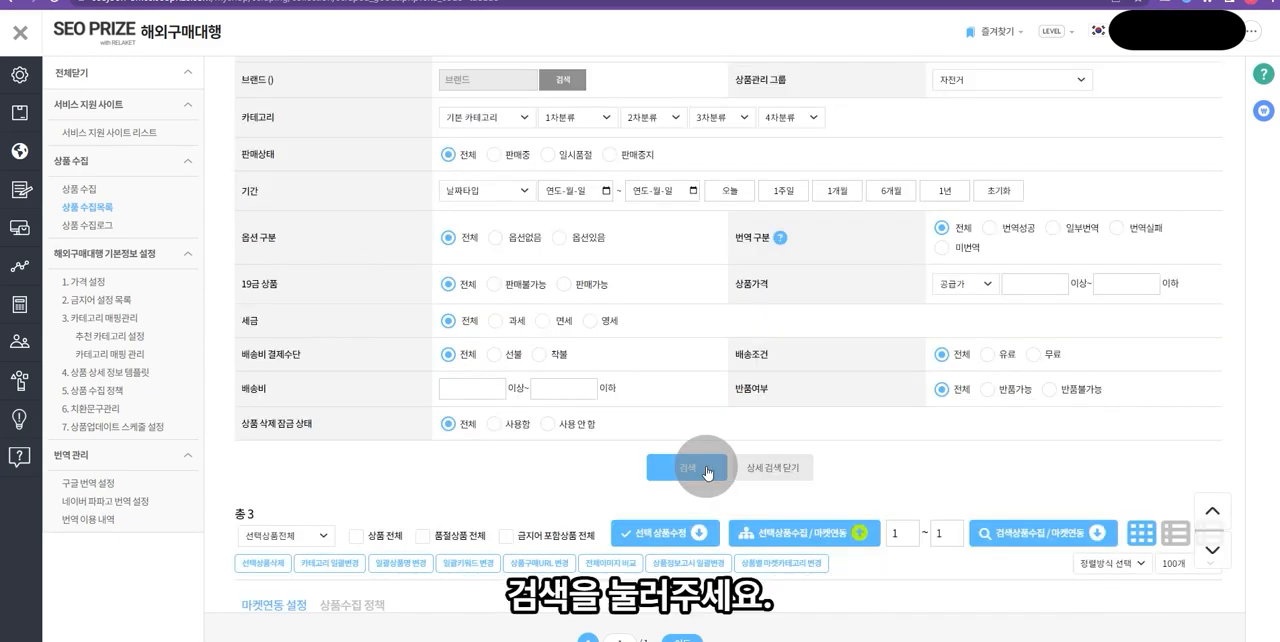
click(707, 472)
- Select all three listed bicycles and change their category in bulk to 해외직구/구매대행 > 스포츠/레저 > 자전거 > 자전거/MTB > 일반자전거
scroll(1180, 265, down, 2)
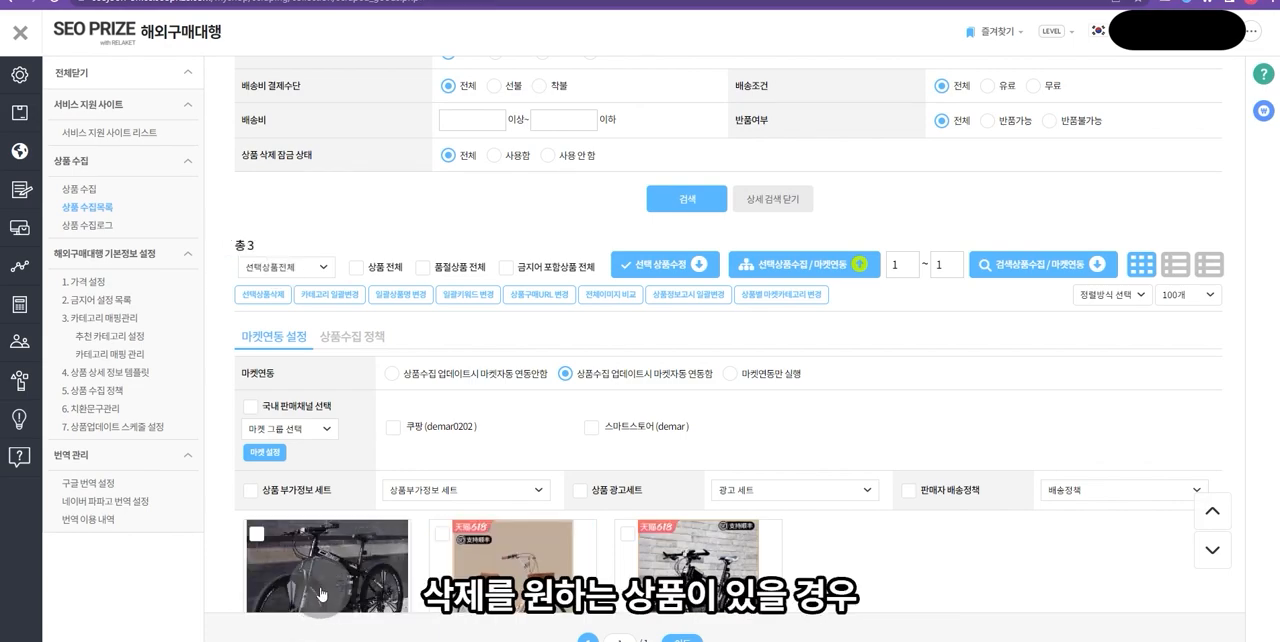
click(315, 555)
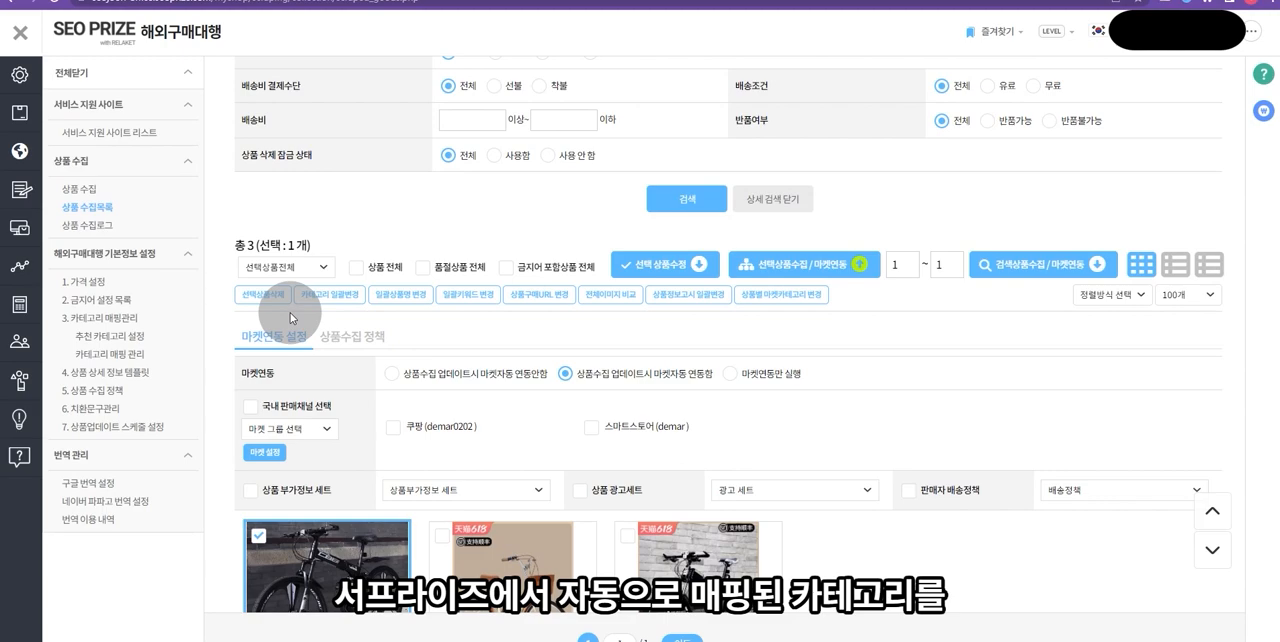
click(517, 546)
click(673, 553)
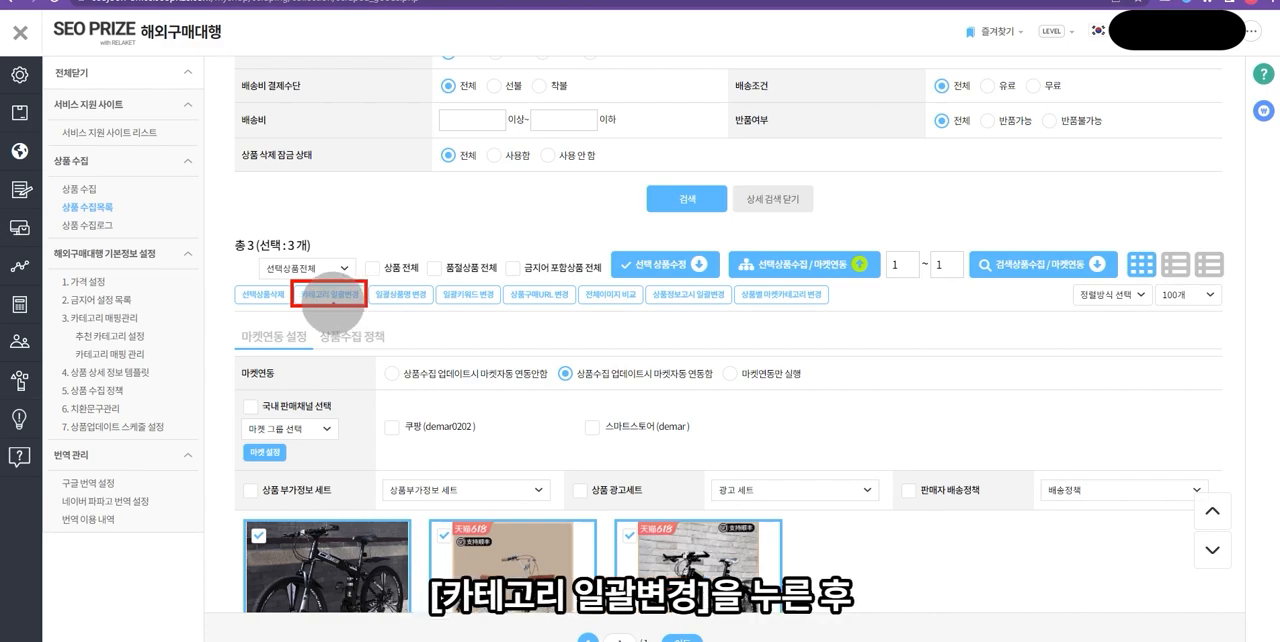
click(333, 296)
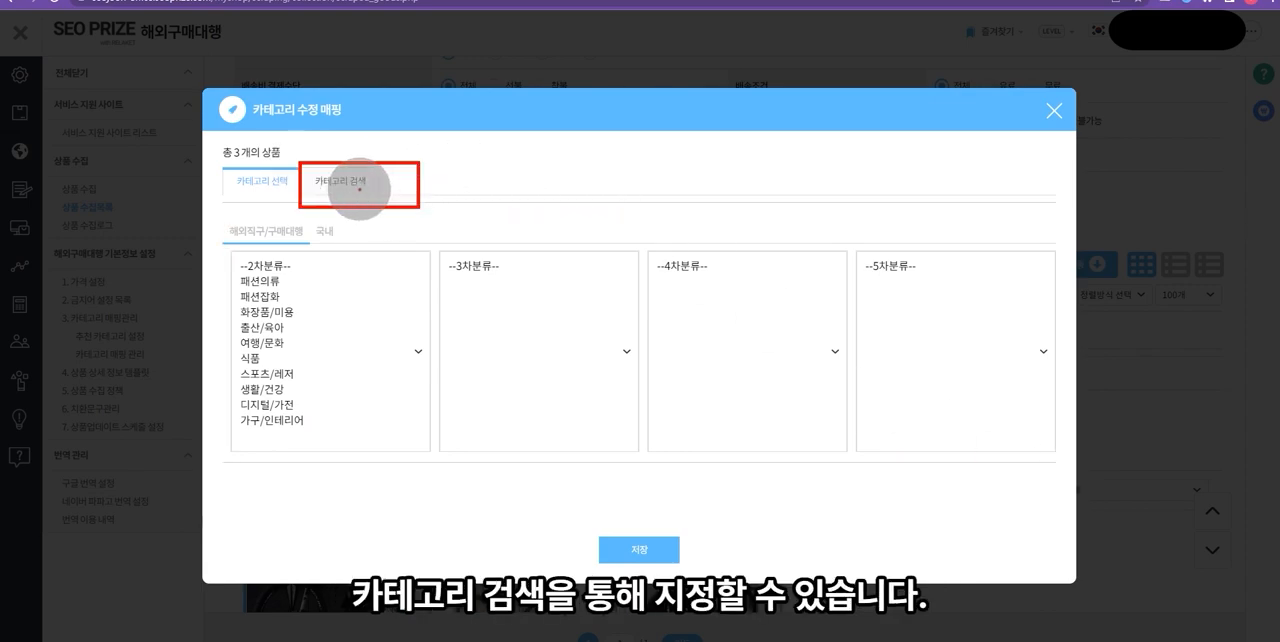
click(358, 187)
click(405, 235)
text(자전)
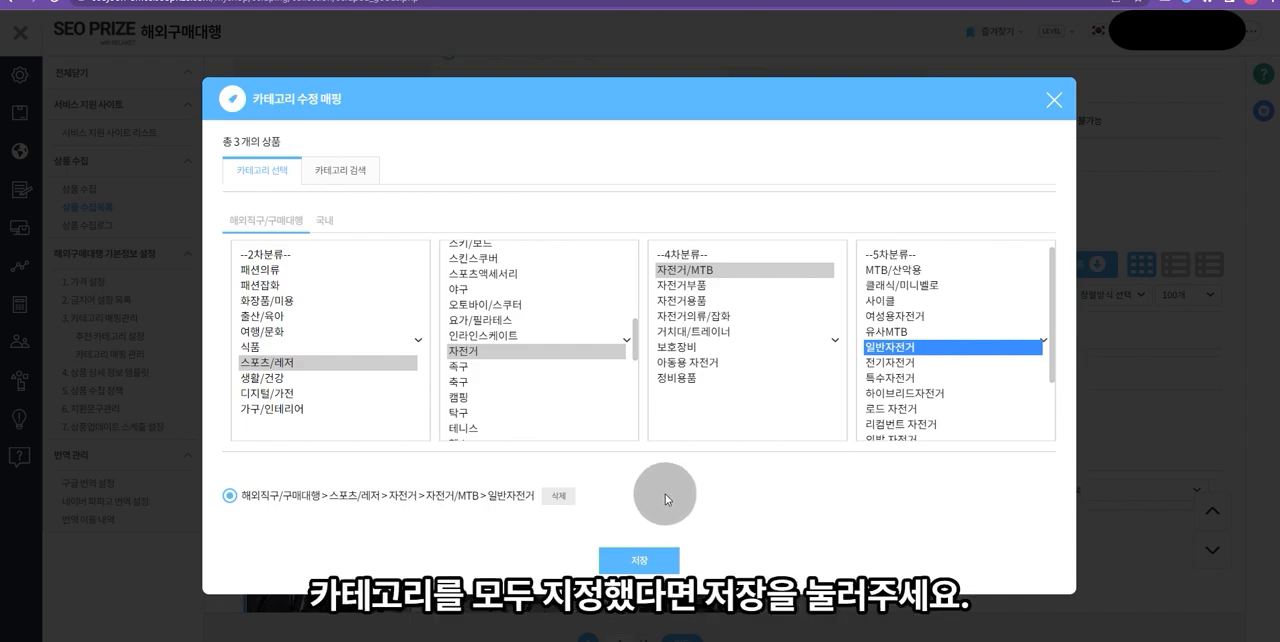
click(608, 558)
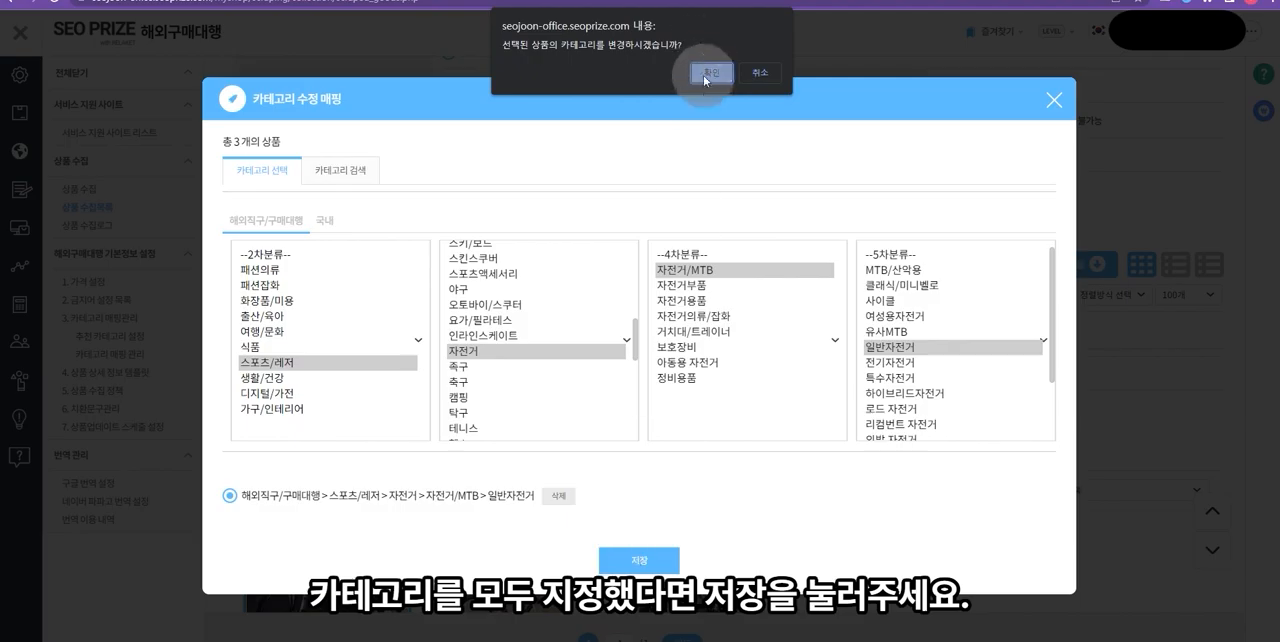
click(707, 73)
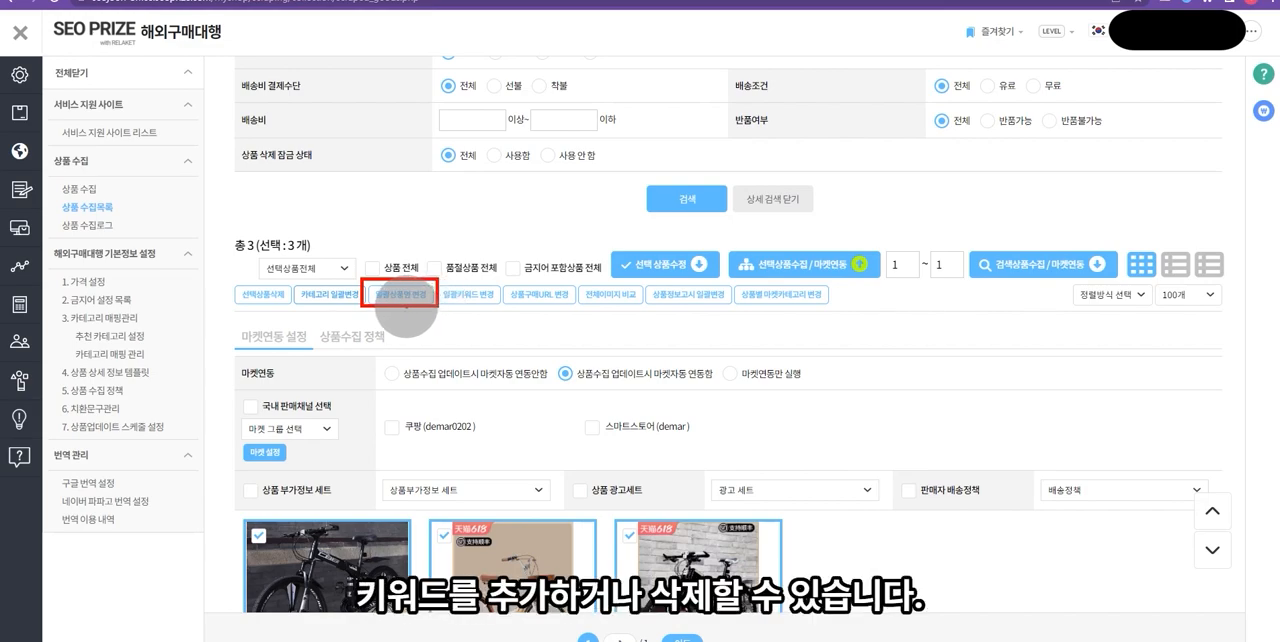
- Bulk-edit all product names: add 출퇴근 자전거 at the front and remove letters, digits and special characters
click(390, 270)
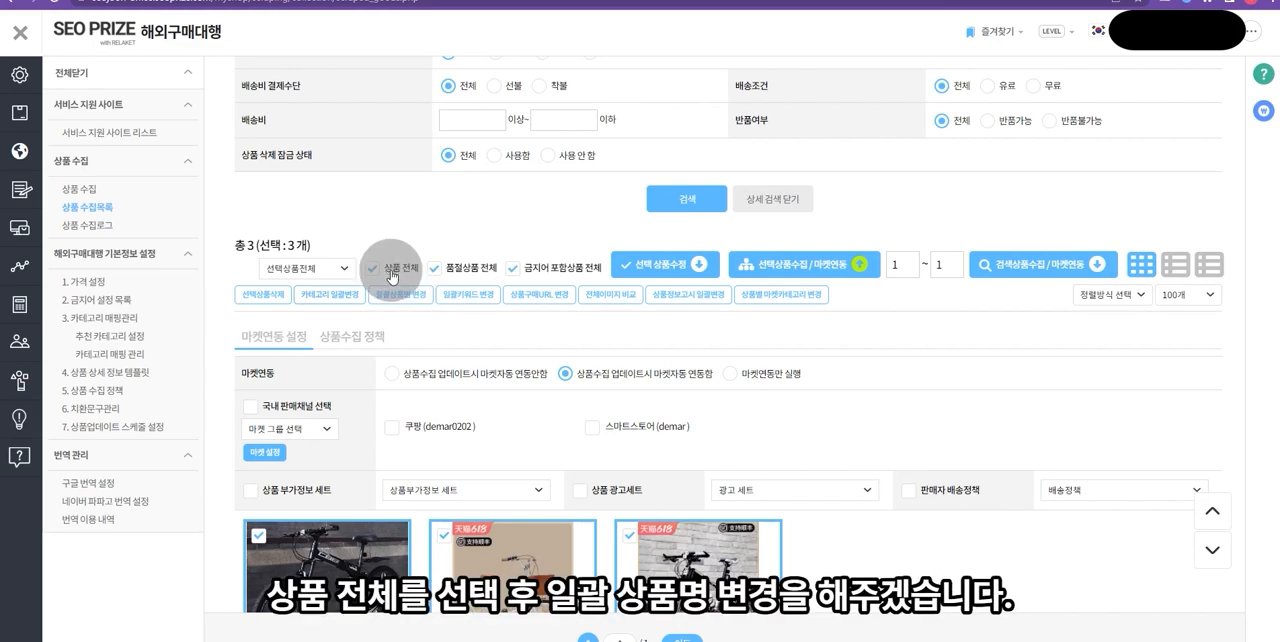
click(399, 298)
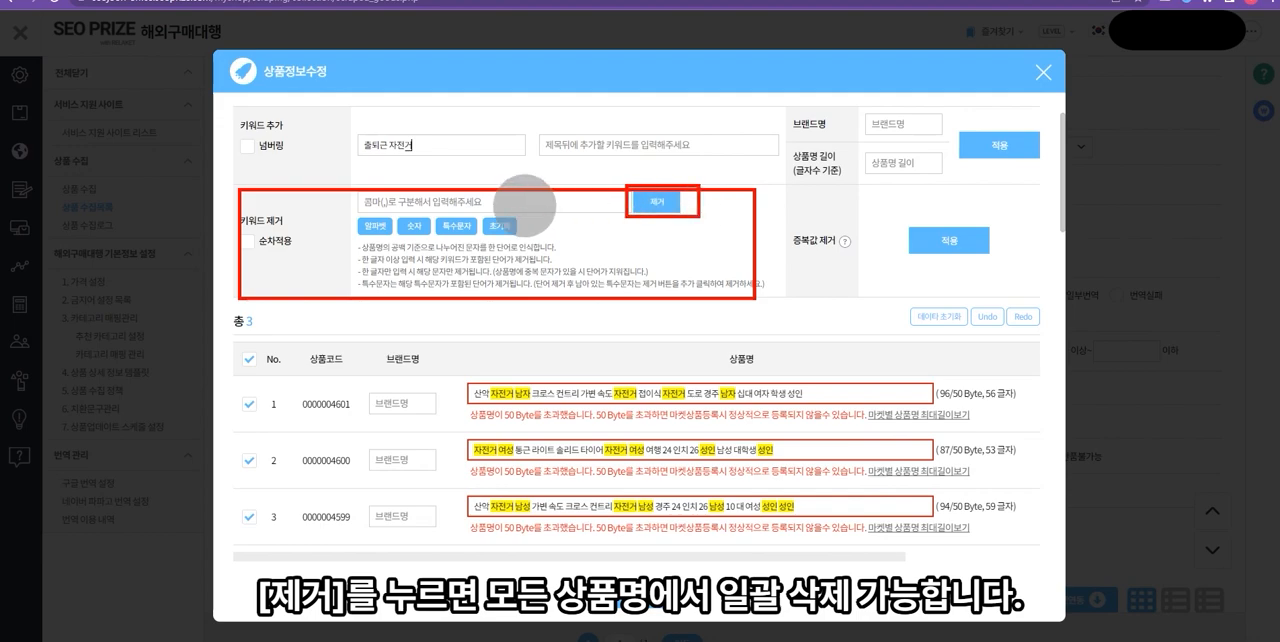
click(383, 226)
click(657, 202)
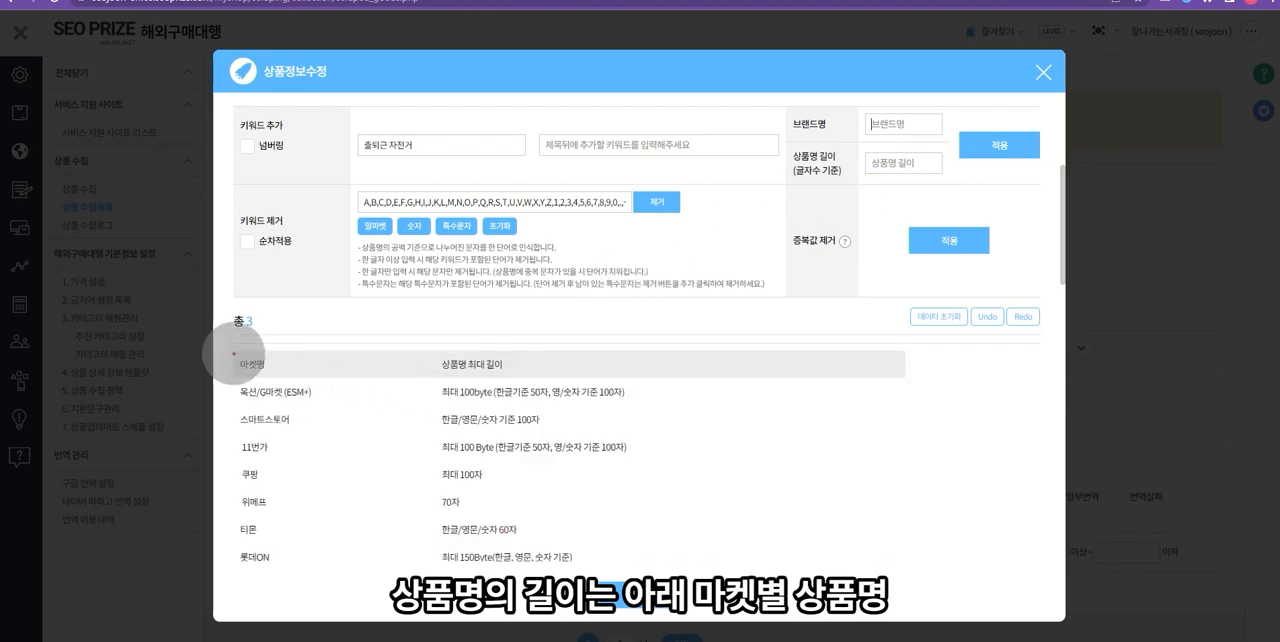
- Limit the product names to 50 characters, remove duplicate words from them and apply the name changes
mouse_move(232, 353)
mouse_down()
mouse_move(586, 391)
mouse_move(640, 563)
mouse_move(630, 555)
mouse_up()
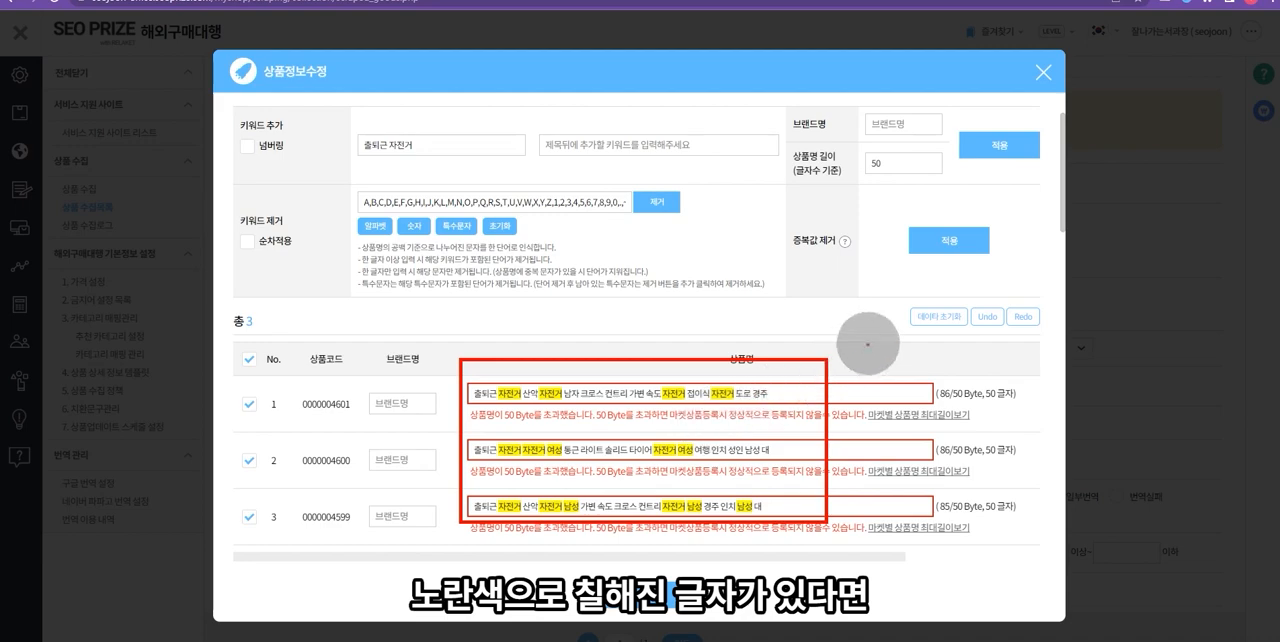
click(918, 250)
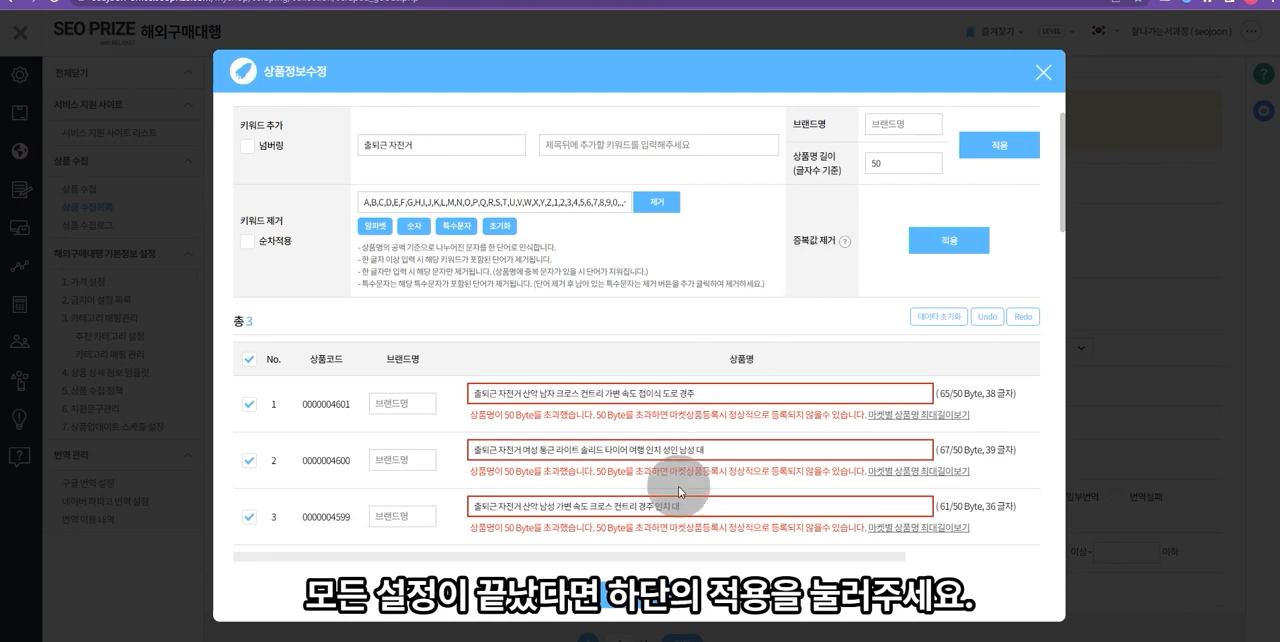
click(640, 618)
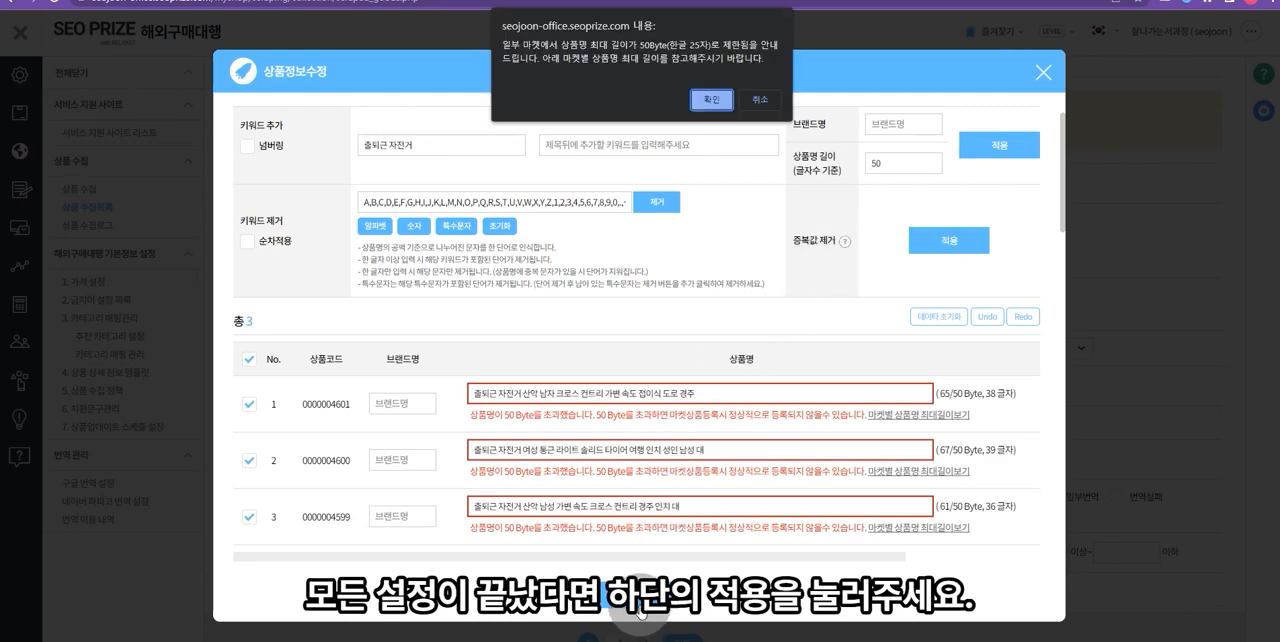
click(709, 97)
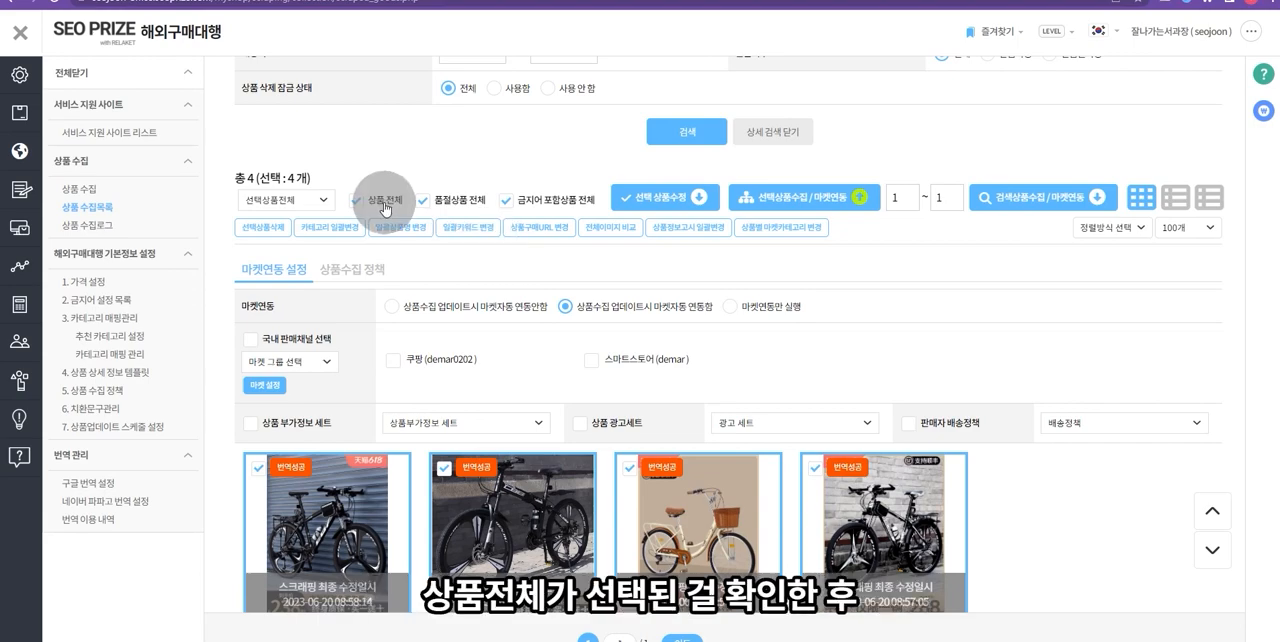
- Open the bulk keyword change for all selected products and search for keywords related to 자전거
click(464, 227)
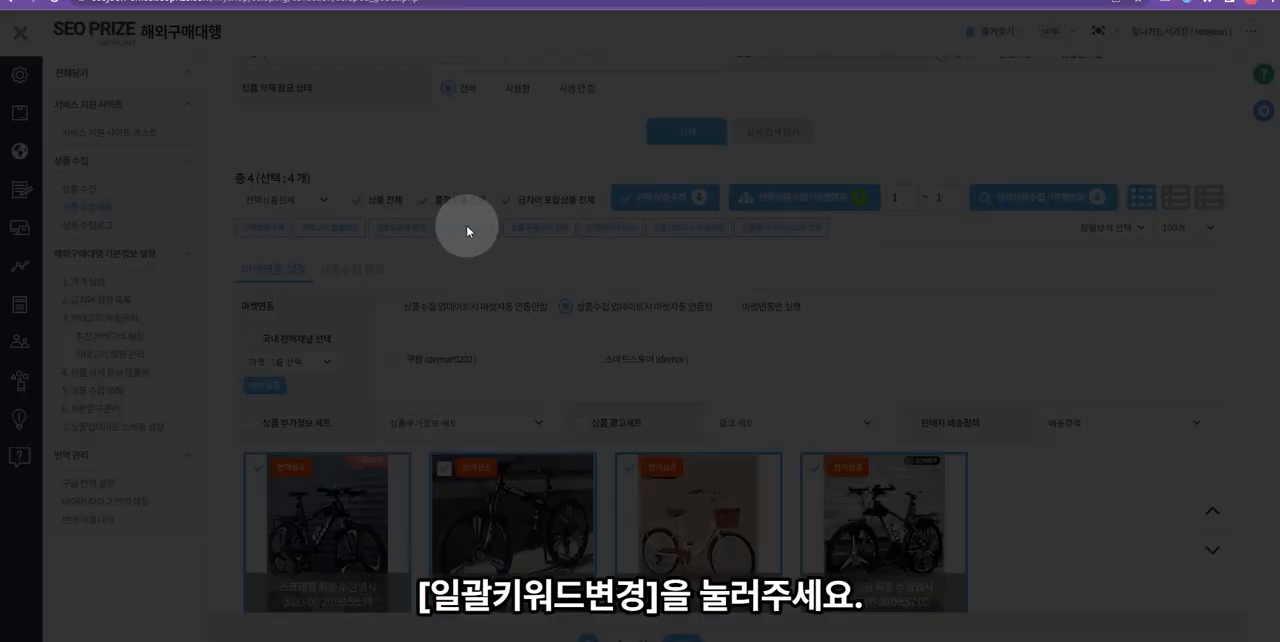
click(553, 245)
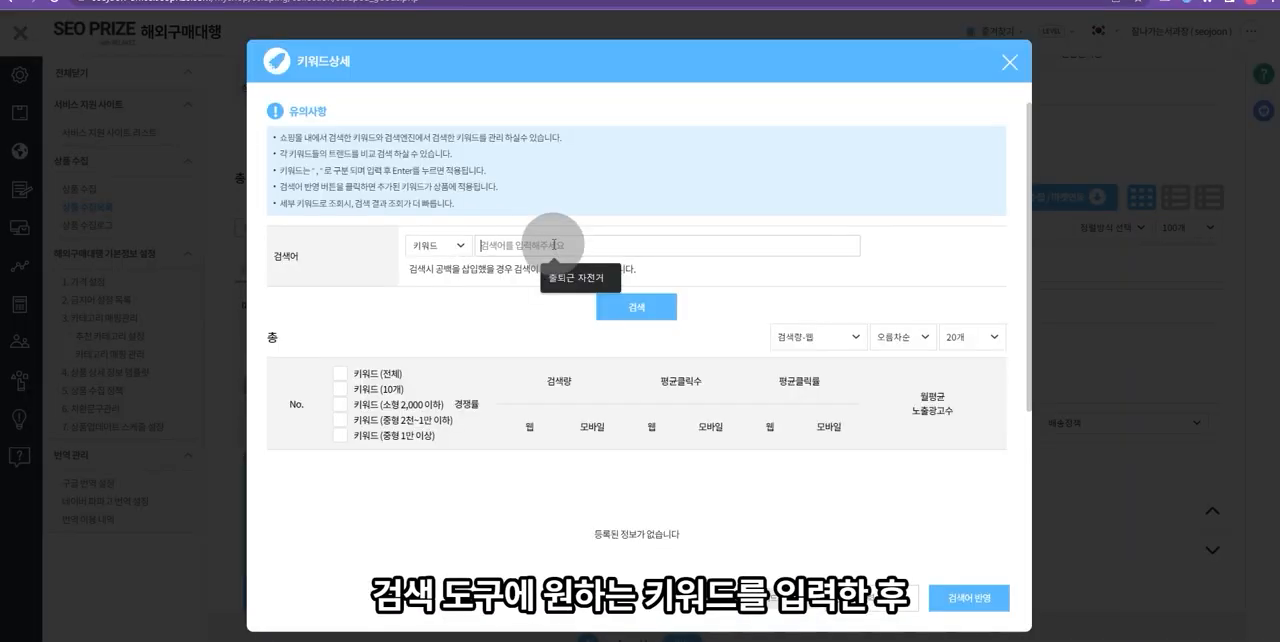
text(자제거)
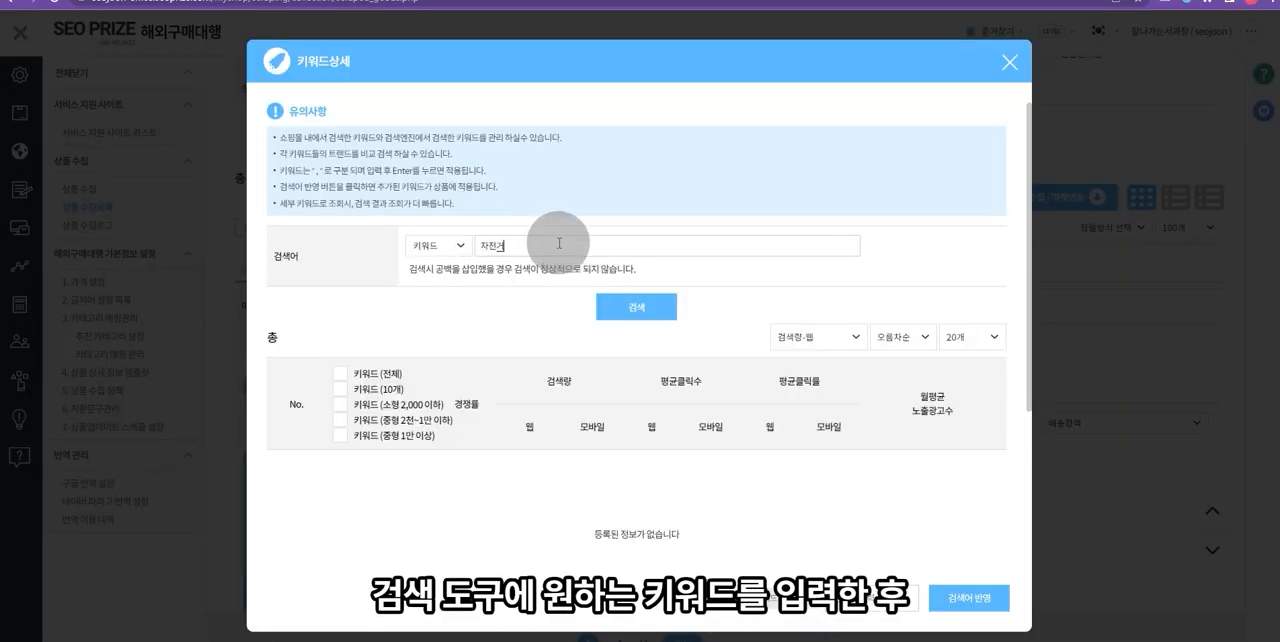
click(652, 308)
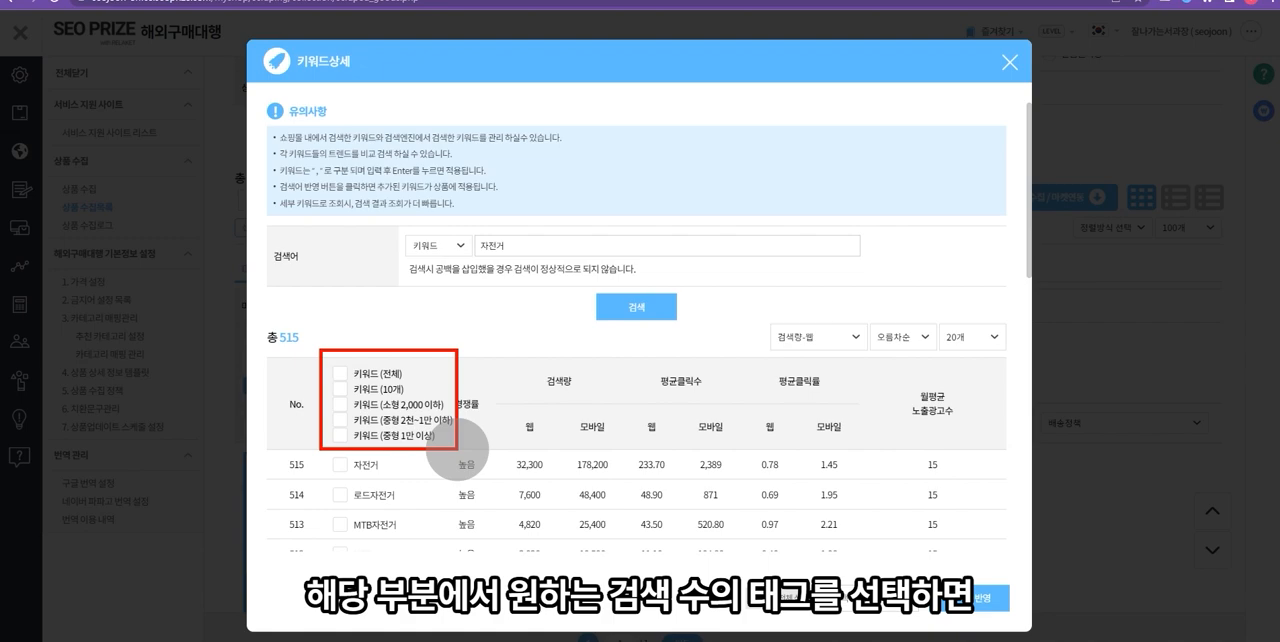
- Pick the 키워드 (중형 1만 이상) set, add the keywords 출퇴근자전거 and 일반자전거, and apply them to the products
click(340, 419)
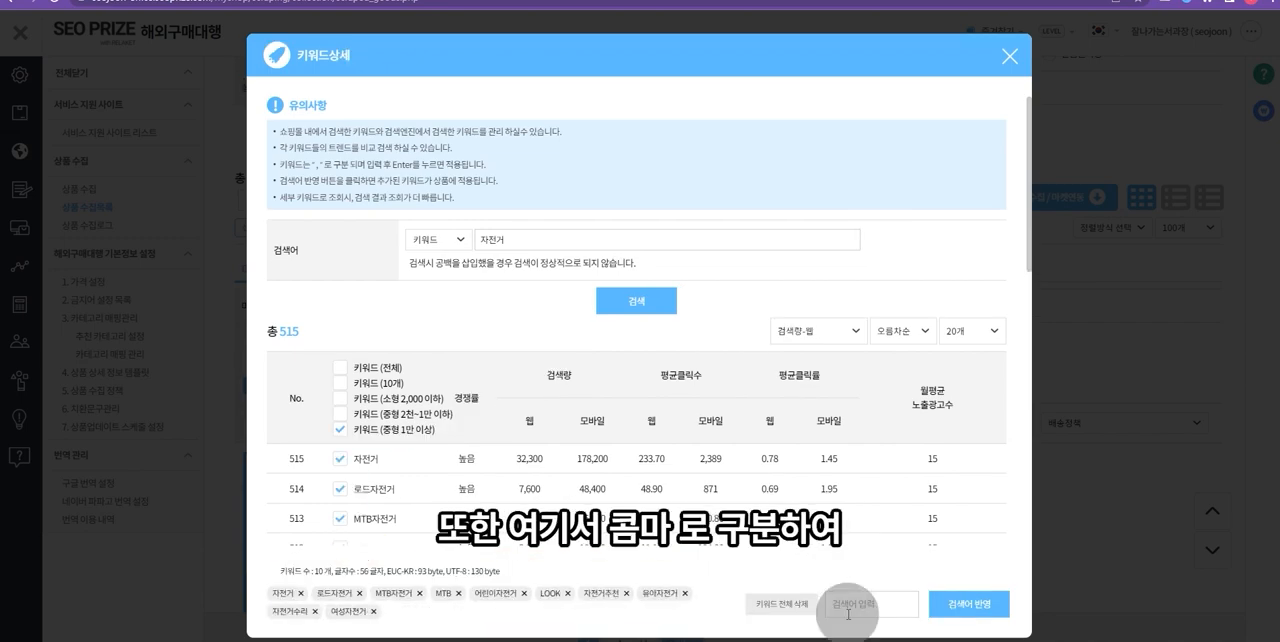
click(850, 605)
text(출퇴근자전거)
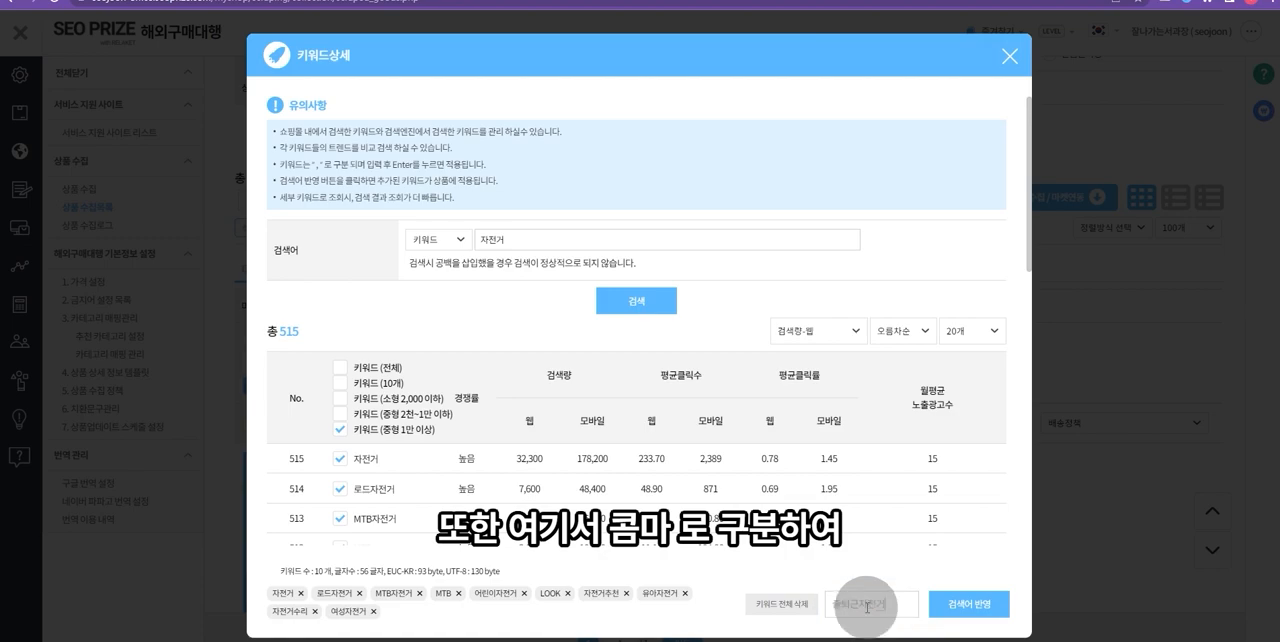
text(,일반자전거)
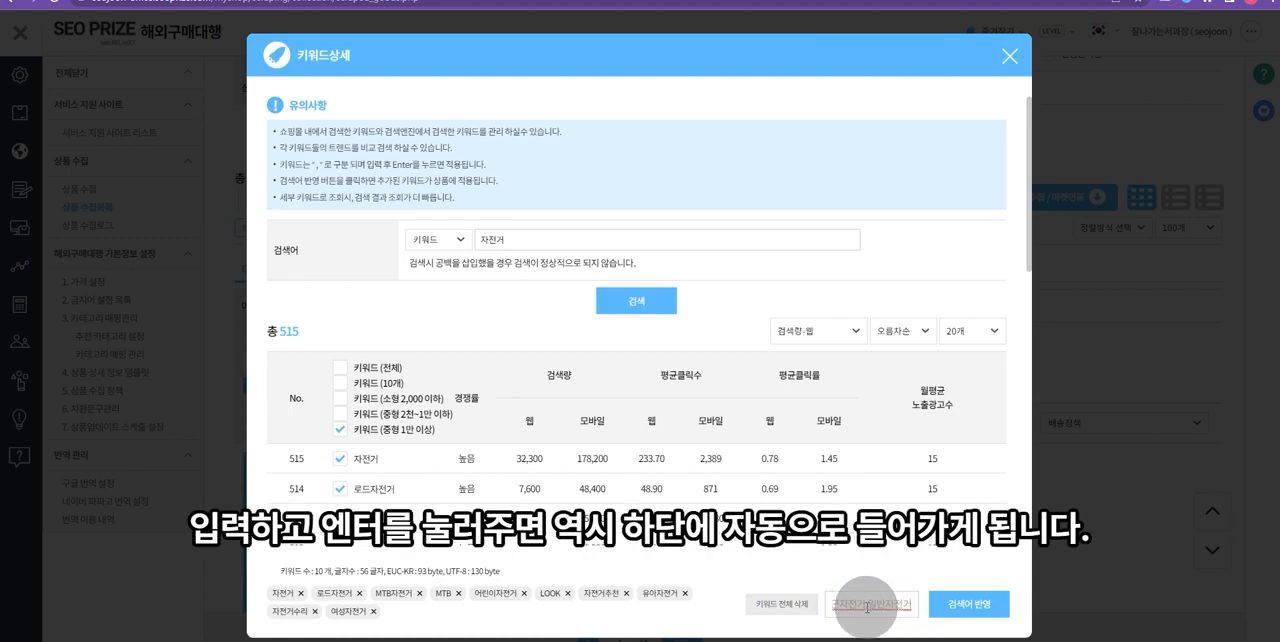
key(Return)
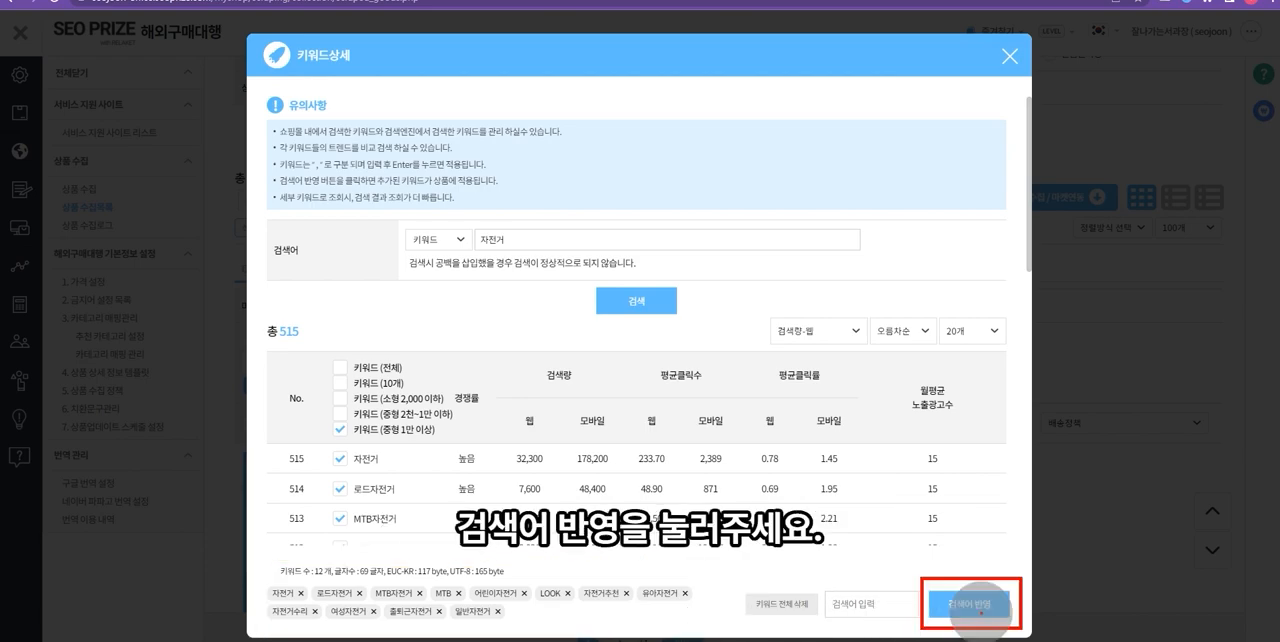
click(982, 608)
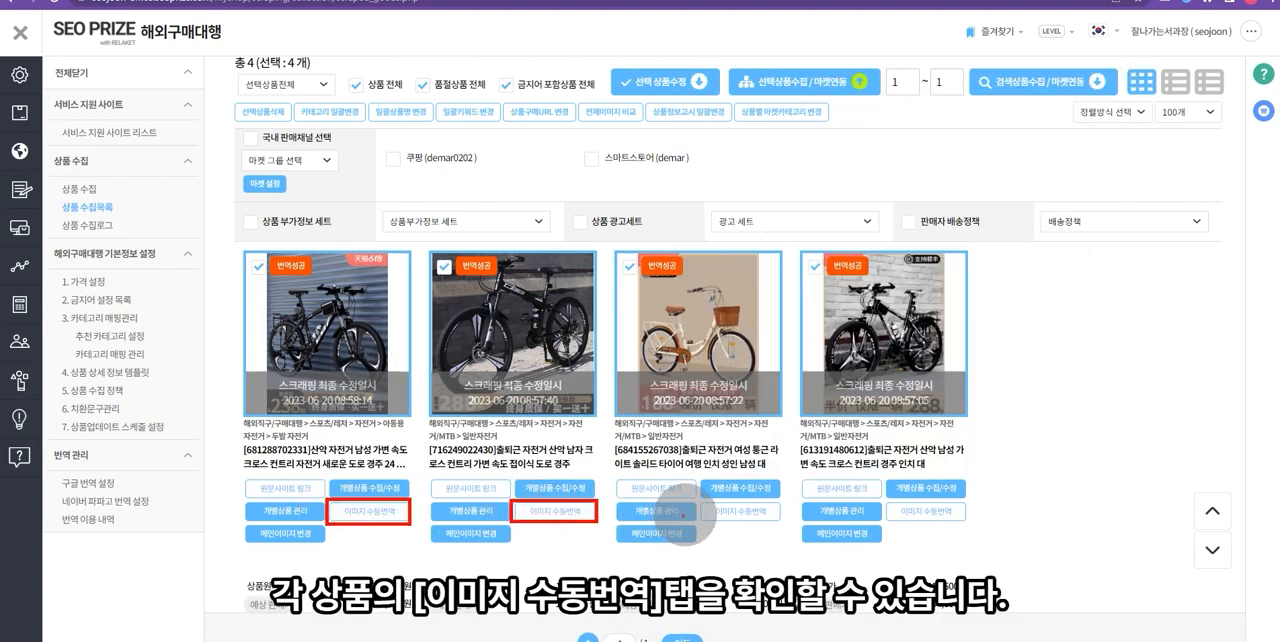
- Open manual image translation for the first bicycle product, preview its detail images and translate the 10片旋飞式塔轮 image
click(405, 520)
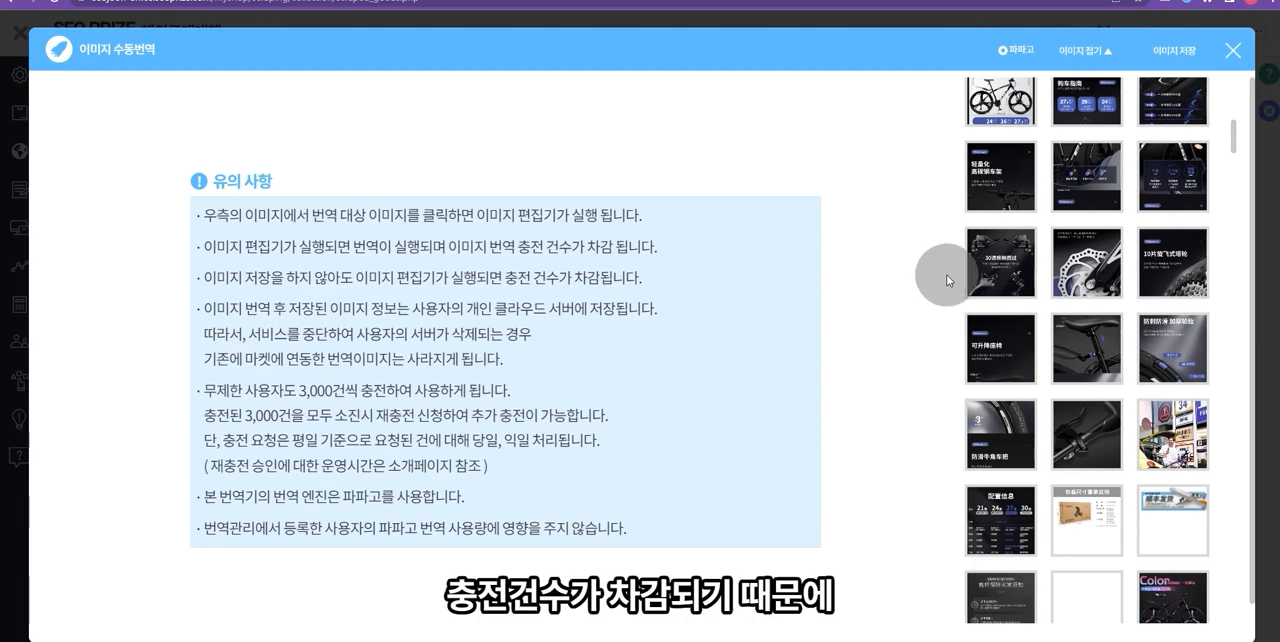
mouse_move(1015, 278)
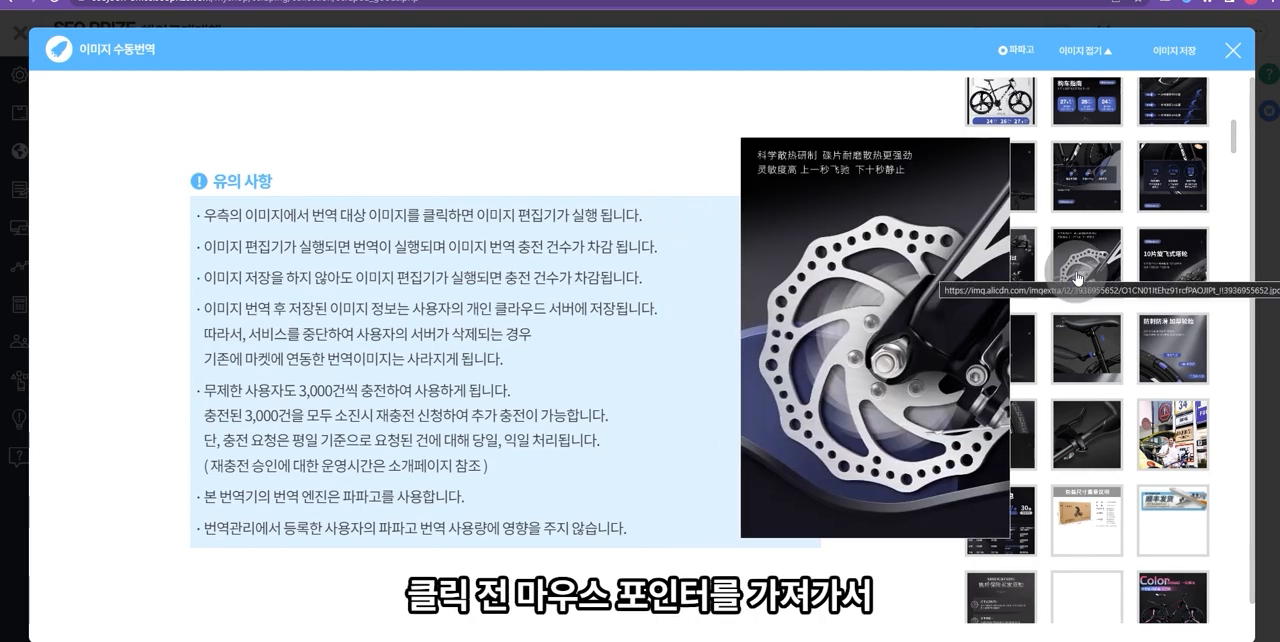
mouse_move(1147, 276)
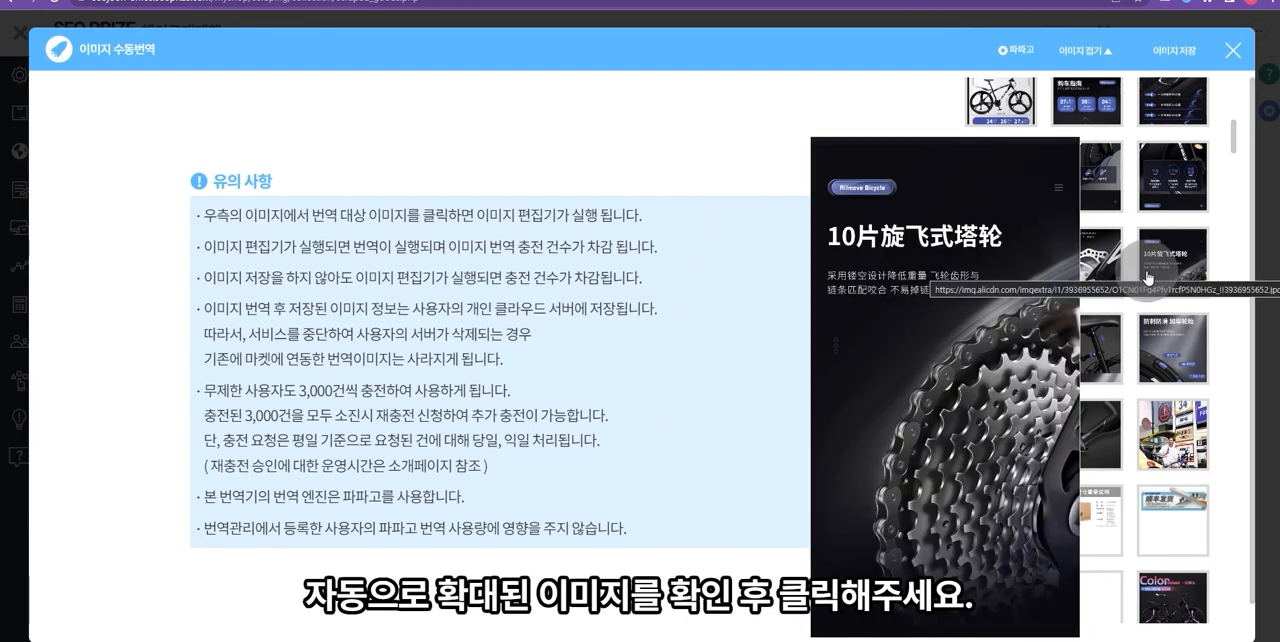
click(1147, 276)
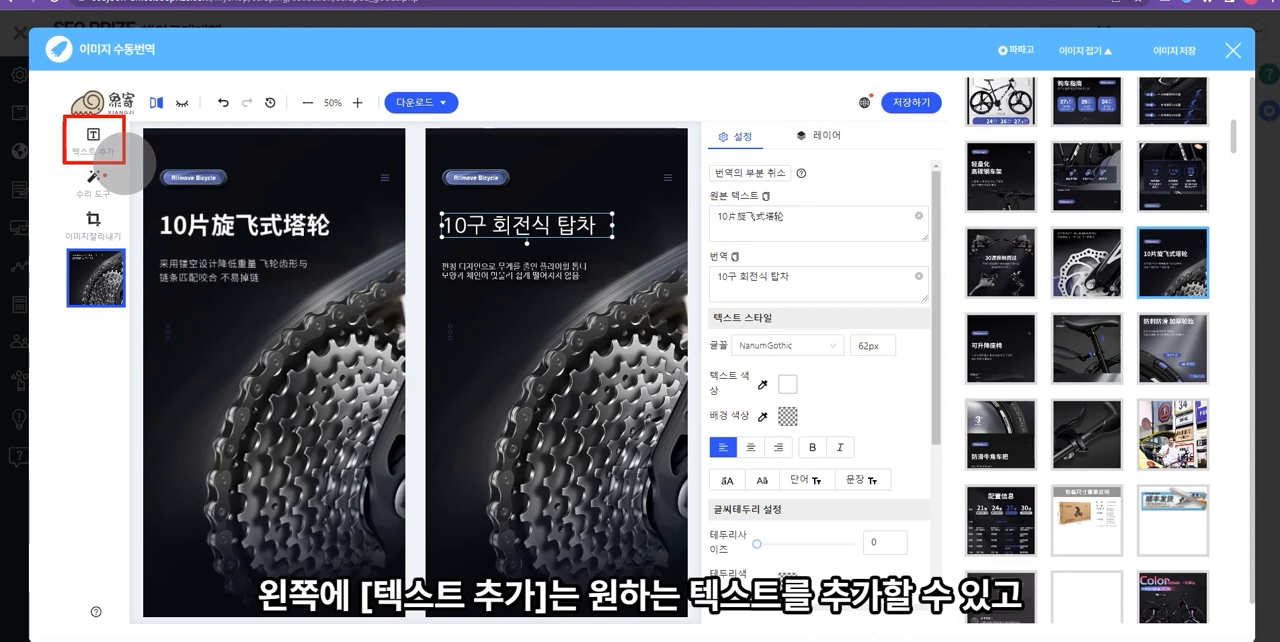
- Erase the Allmove Bicycle logo from the translated image with the removal pen and leave the removal pen mode
click(118, 176)
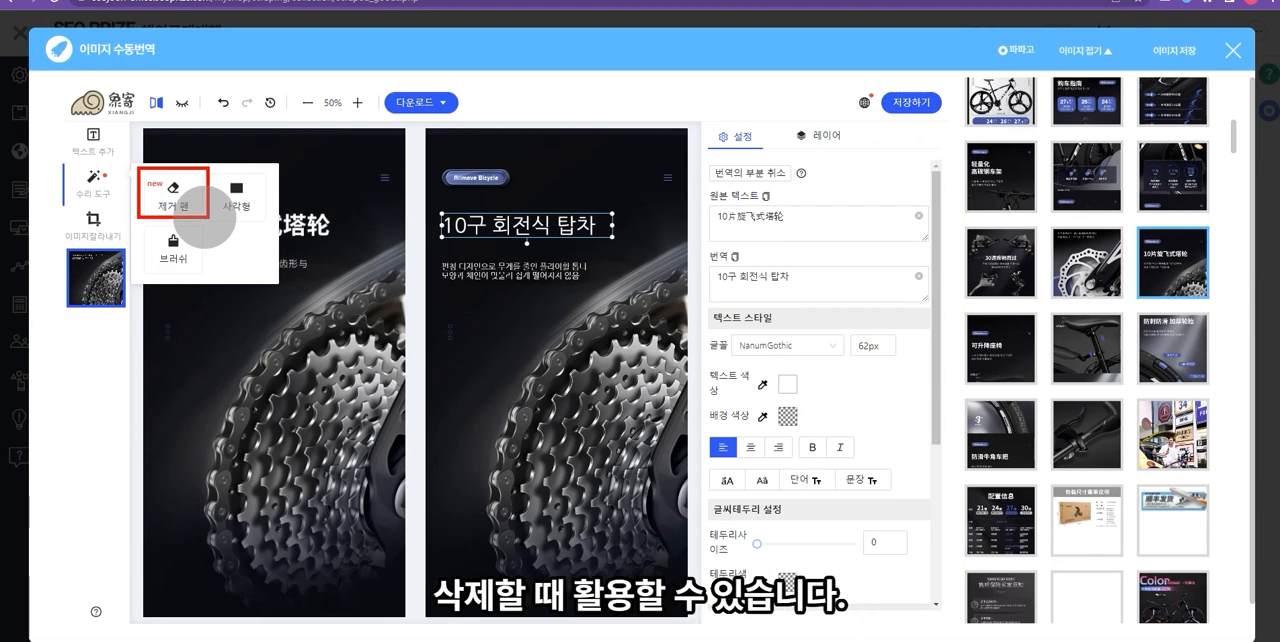
click(166, 192)
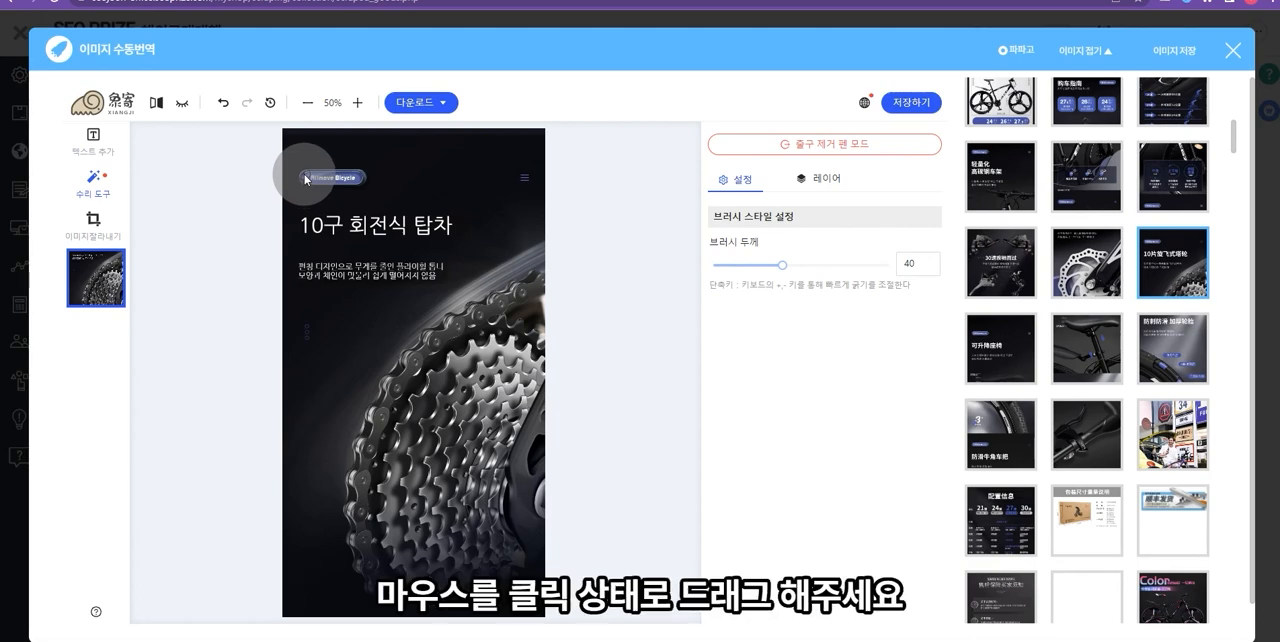
mouse_move(304, 178)
mouse_down()
mouse_move(372, 176)
mouse_move(316, 176)
mouse_up()
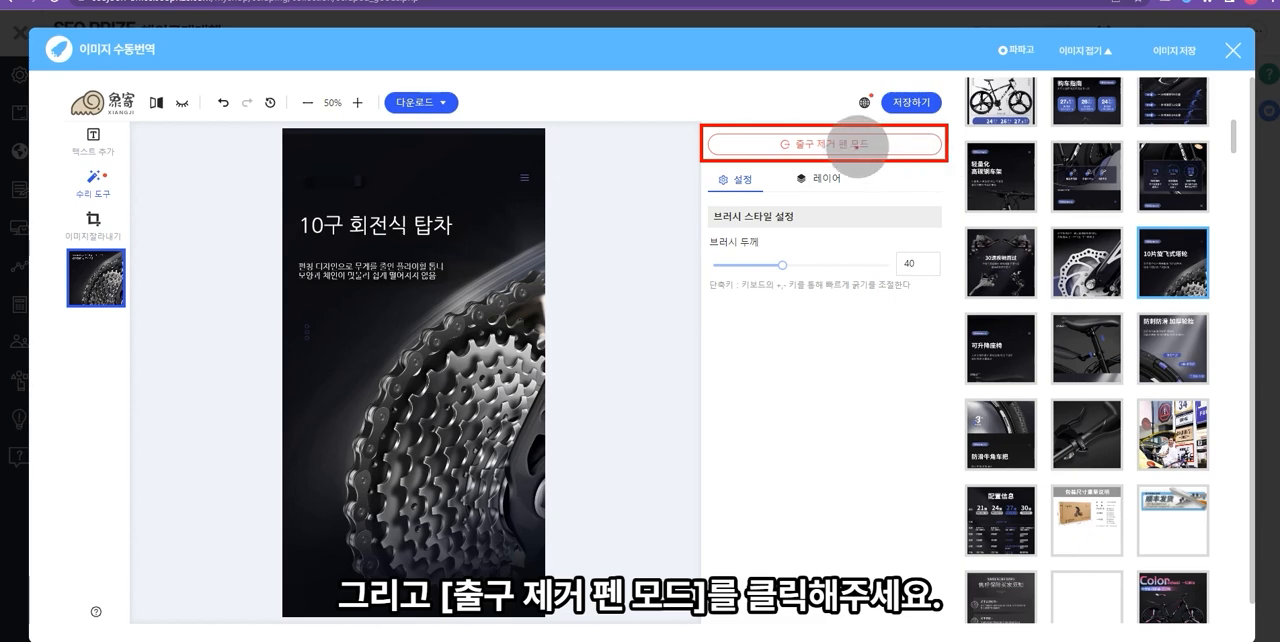
click(842, 146)
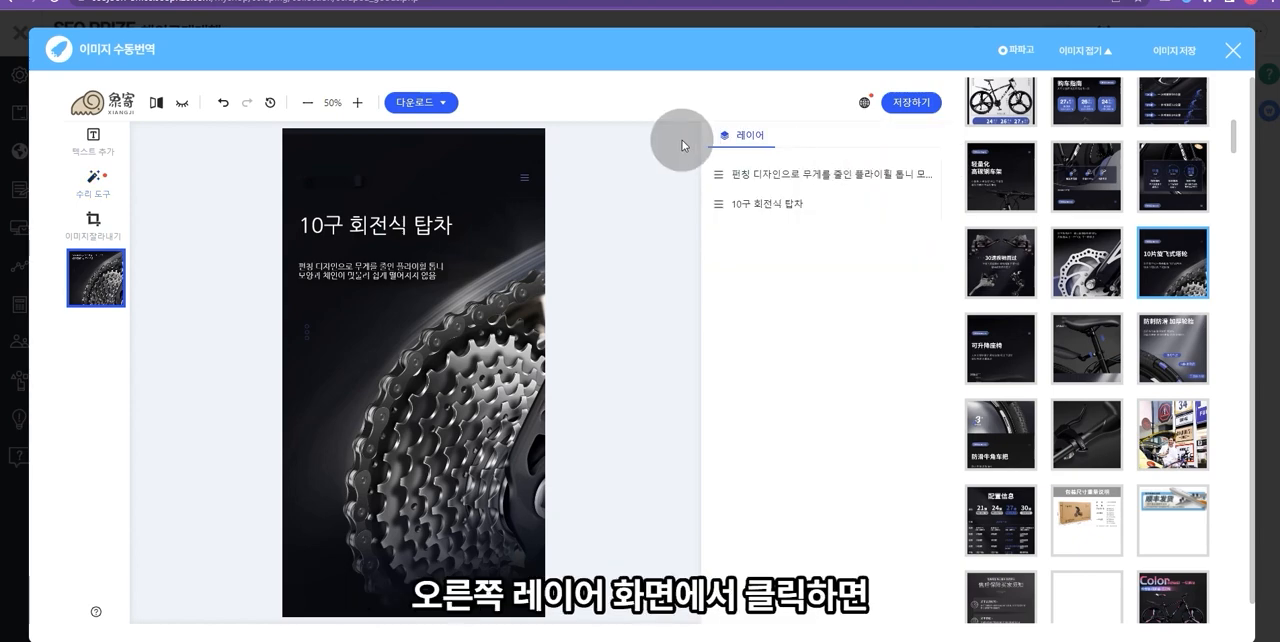
- Change the text color of the two-line description layer below the title to red
click(777, 173)
click(787, 383)
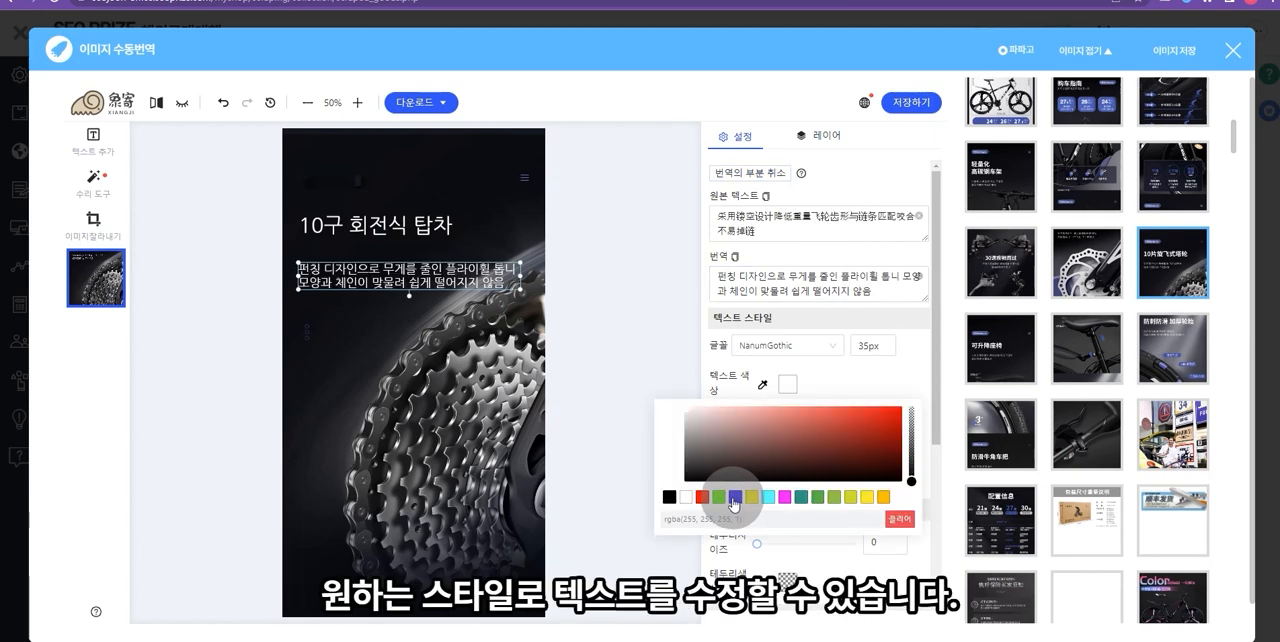
click(735, 498)
click(718, 497)
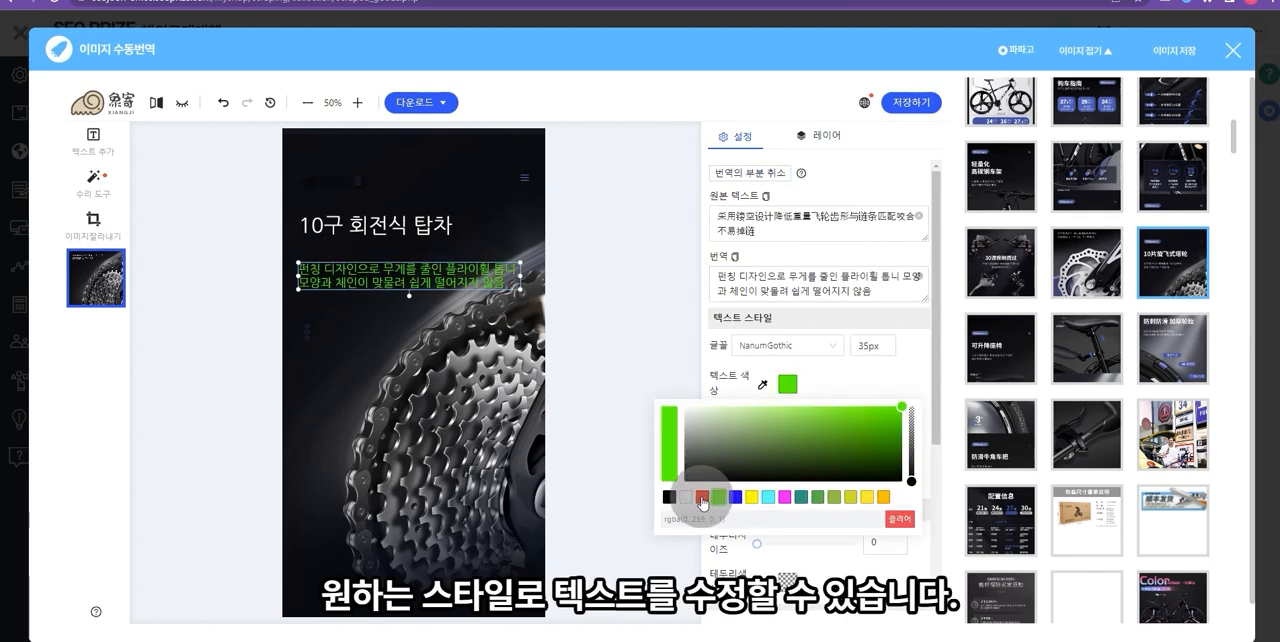
click(702, 497)
click(655, 278)
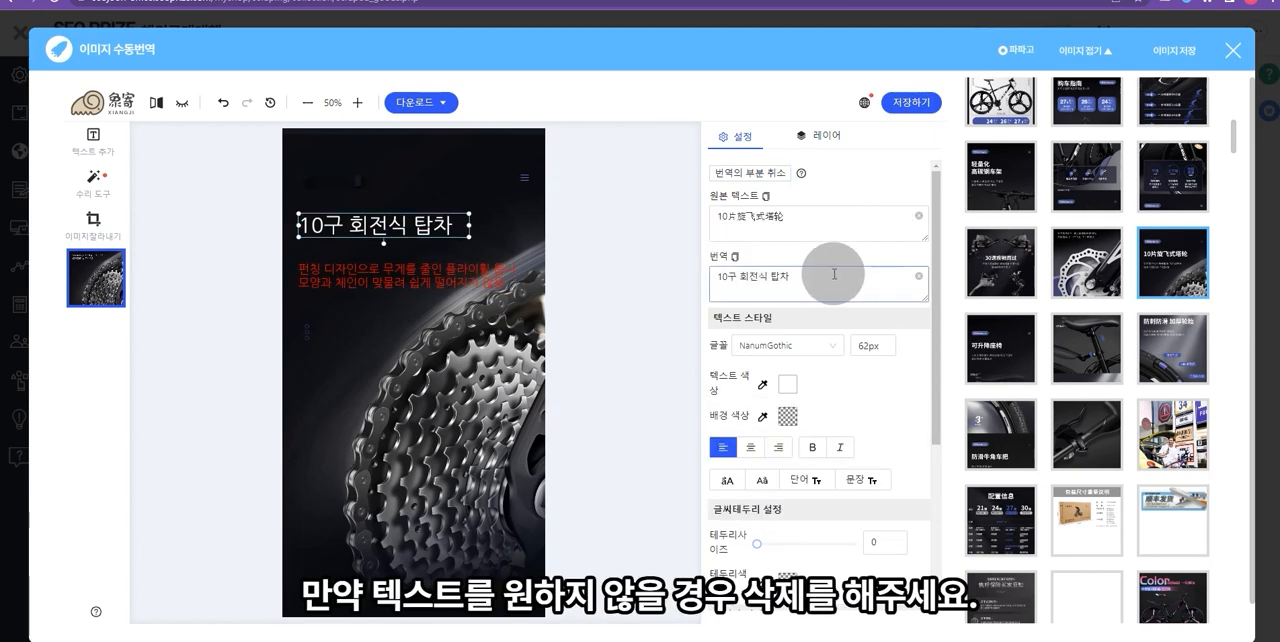
- Clear the translated title text 10구 회전식 탑차 and undo the removal
drag(831, 274, 674, 266)
key(BackSpace)
click(625, 279)
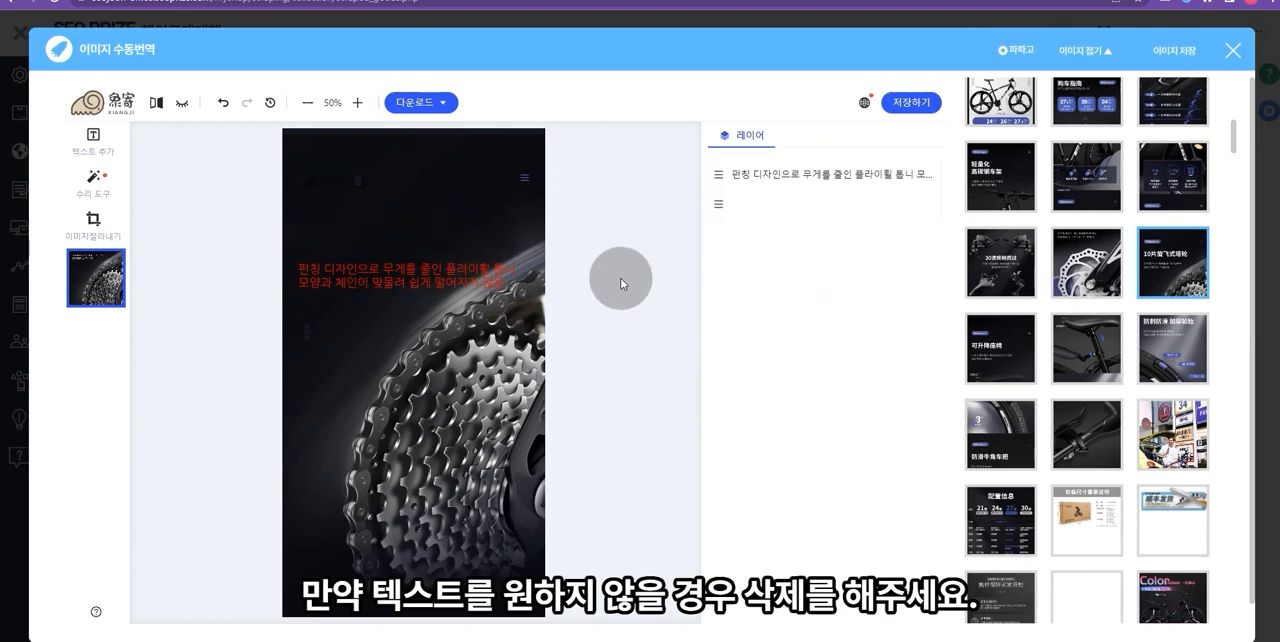
key(ctrl+z)
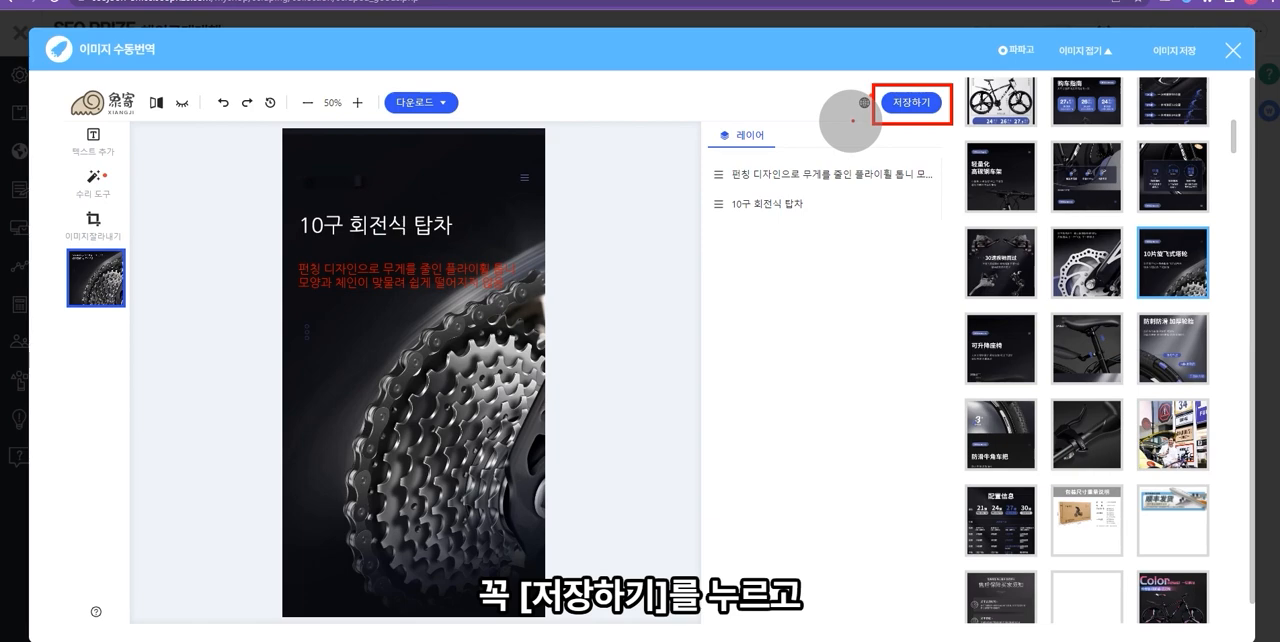
- Save the edited sprocket image, then translate the 轻量化 frame image and save it
click(910, 102)
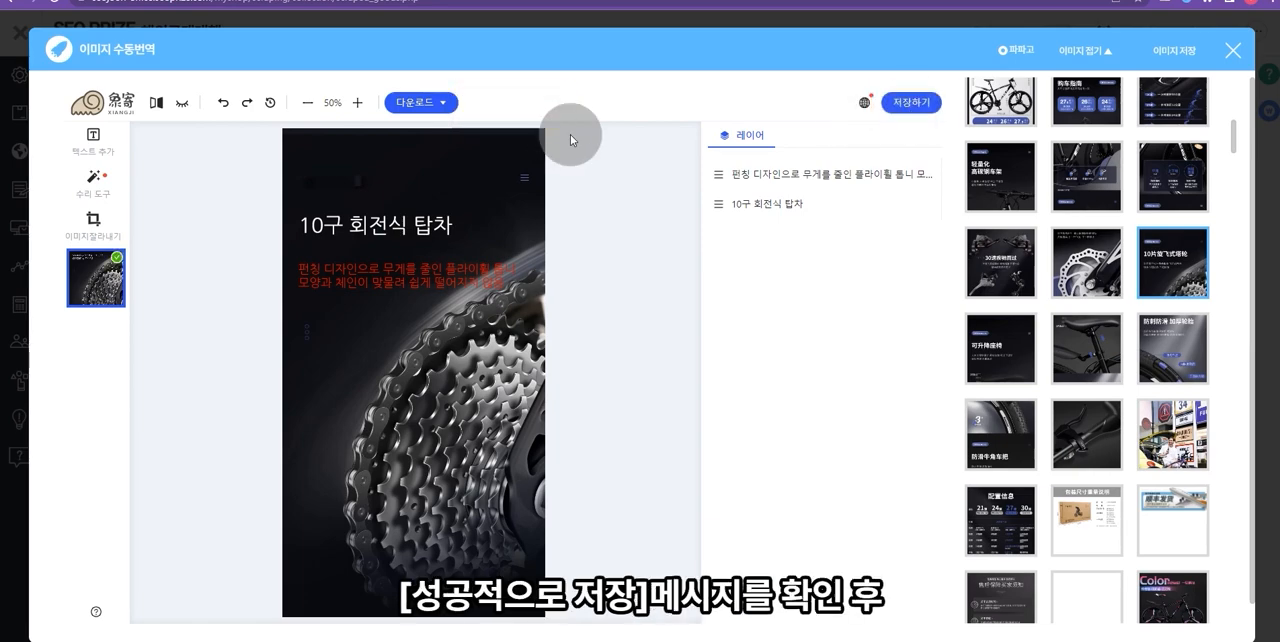
click(1004, 182)
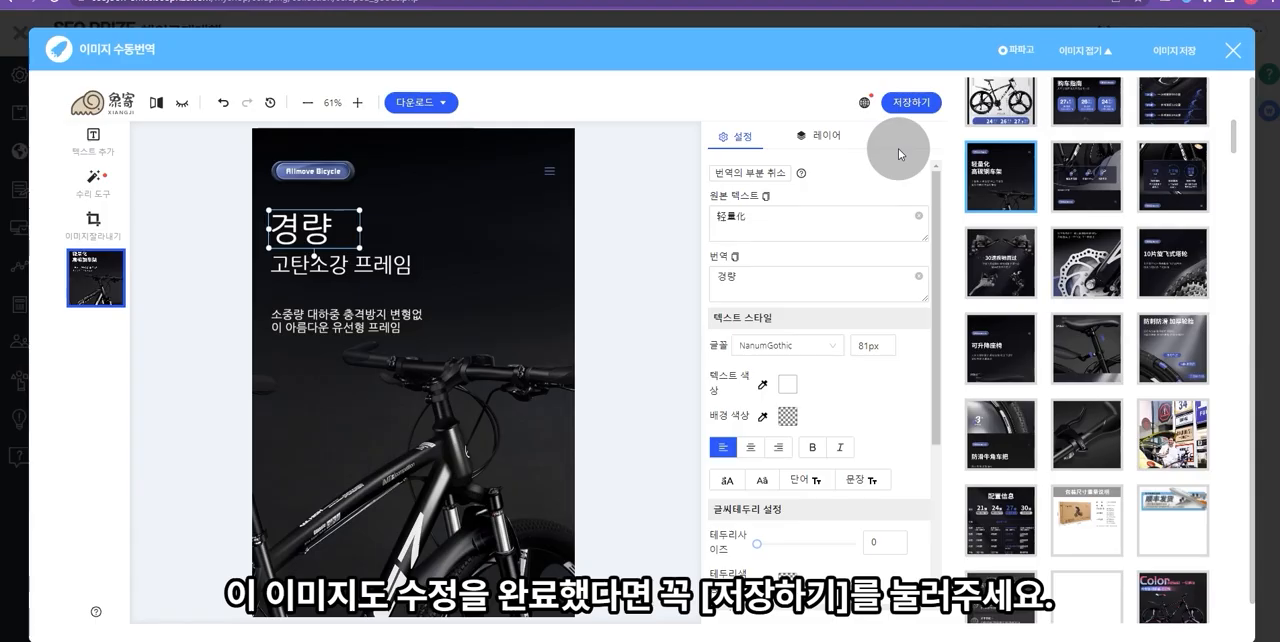
click(910, 104)
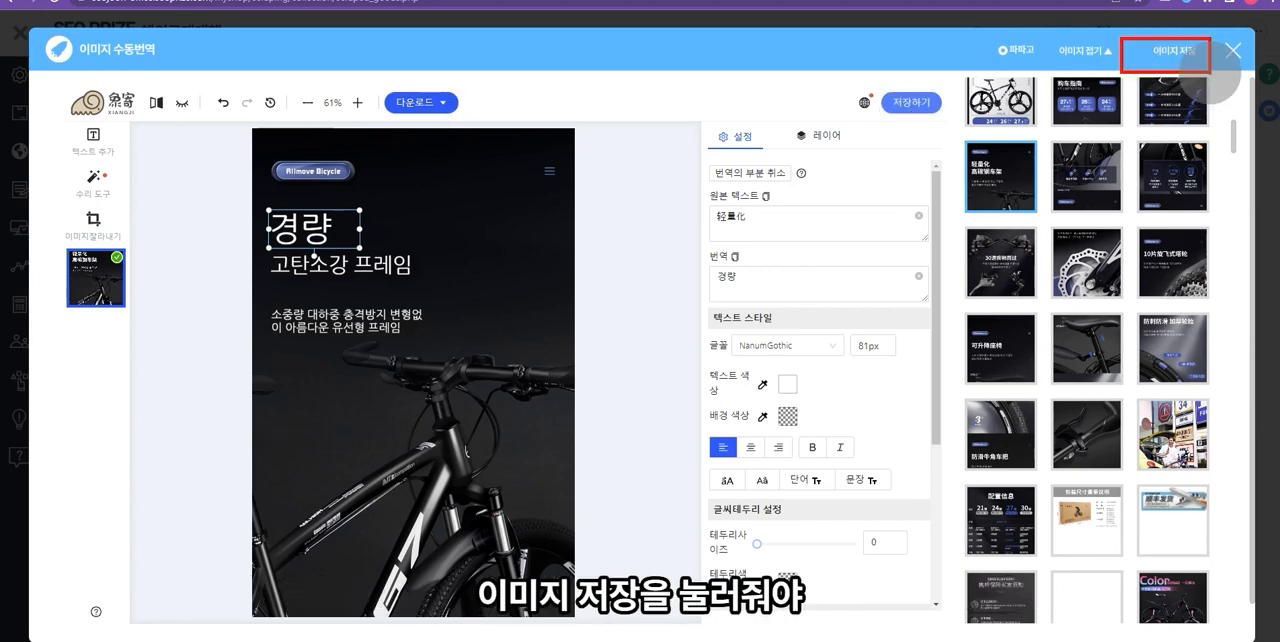
- Save all translated images to the product, accept the confirmation and close the manual image translation window
click(1167, 54)
key(Return)
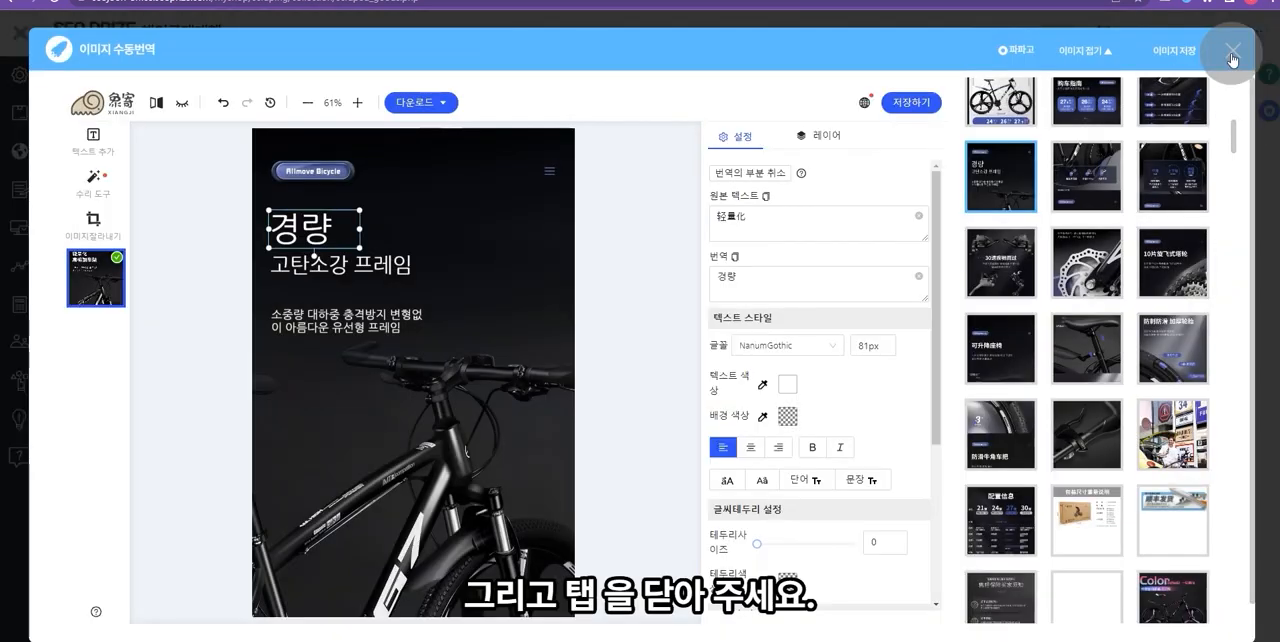
click(1232, 55)
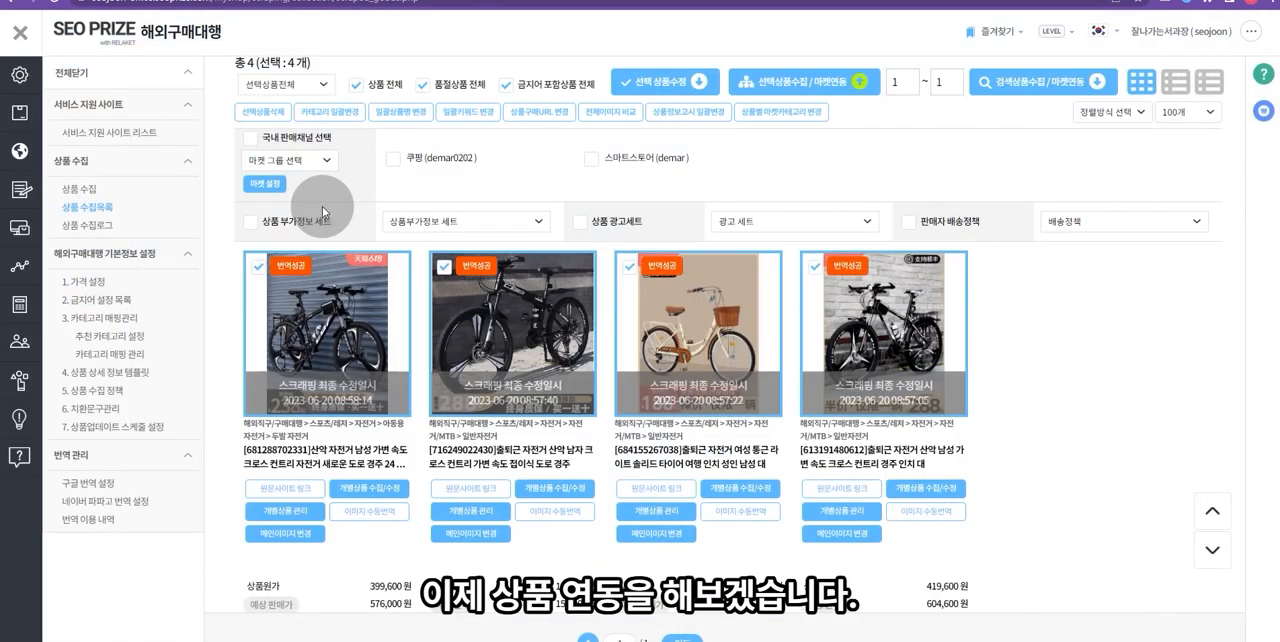
- Go to the 마켓 상품 연동 page and search for products in the 자전거 product management group
mouse_move(93, 234)
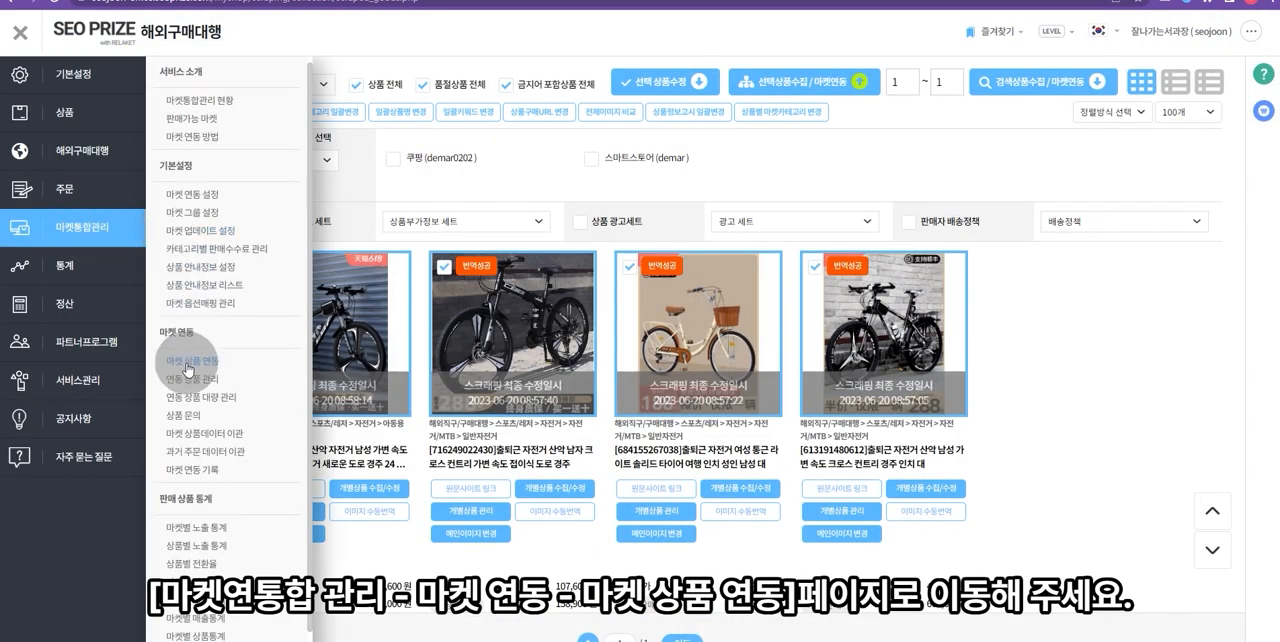
click(188, 365)
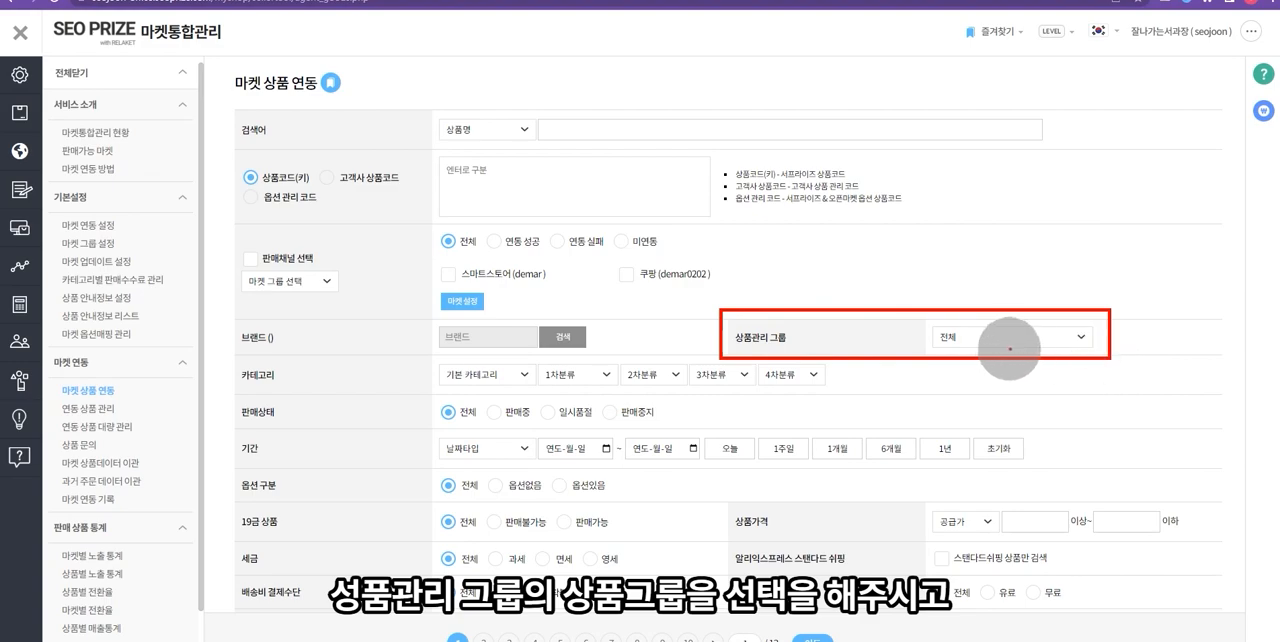
click(1001, 348)
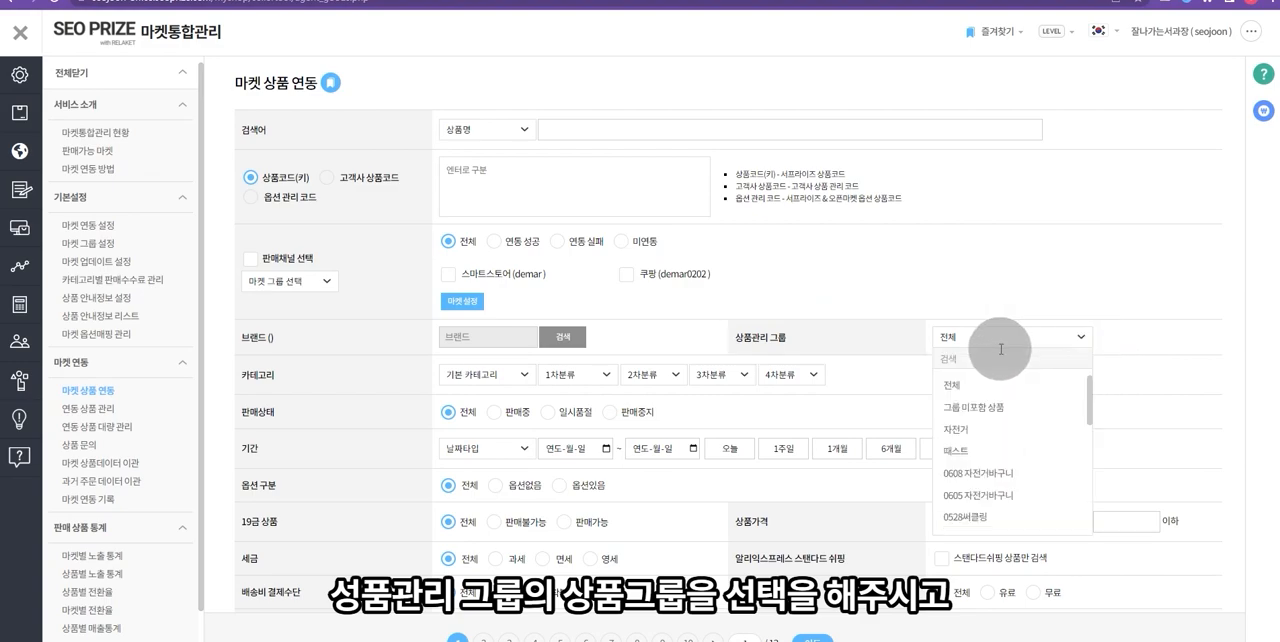
click(982, 428)
scroll(880, 410, down, 3)
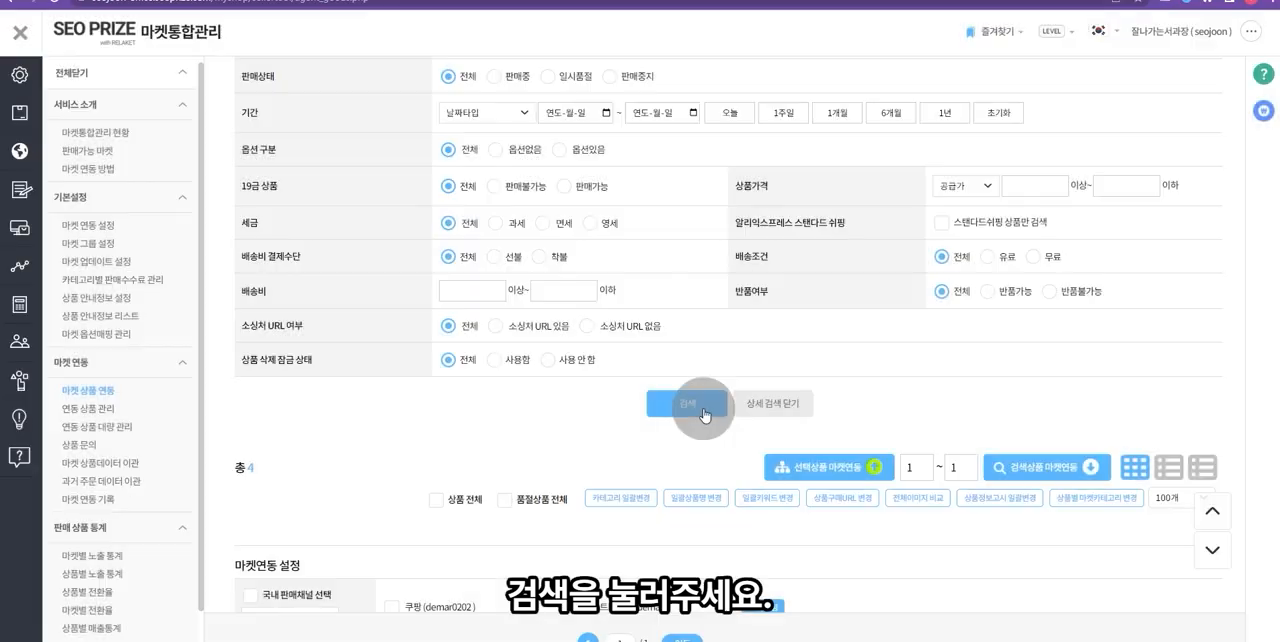
click(703, 414)
- Choose 스마트스토어 as the sales channel, with additional information set 구매대행 공지사항 and seller shipping policy 구매대행_8000
scroll(730, 400, down, 3)
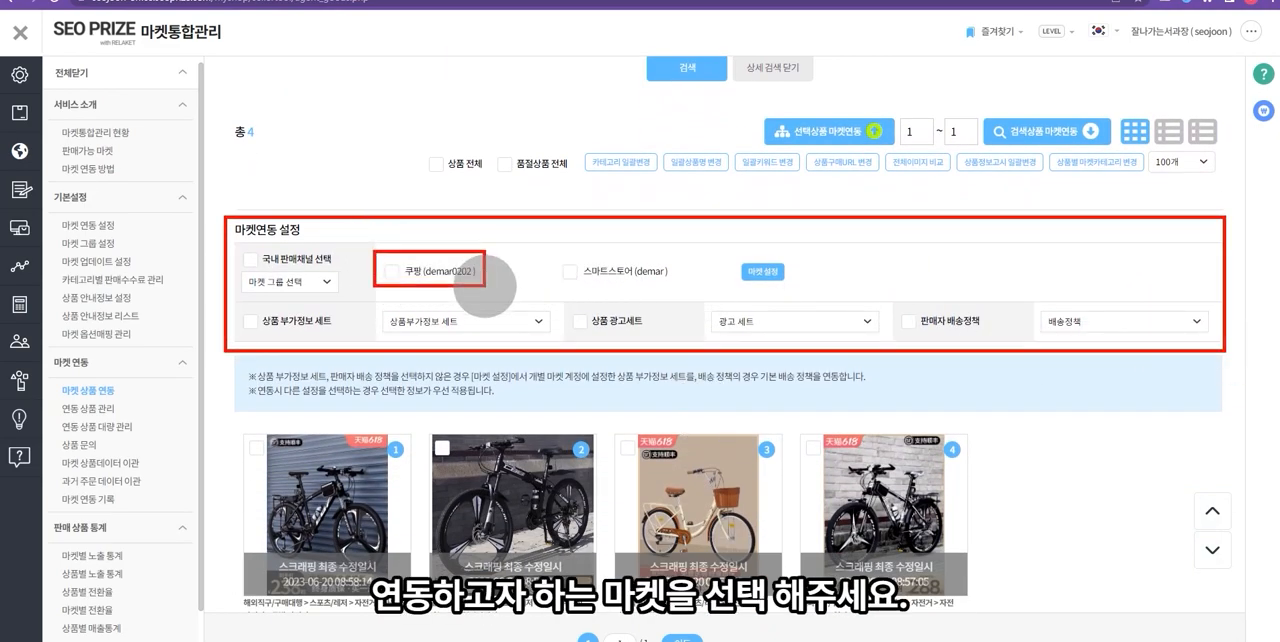
click(632, 274)
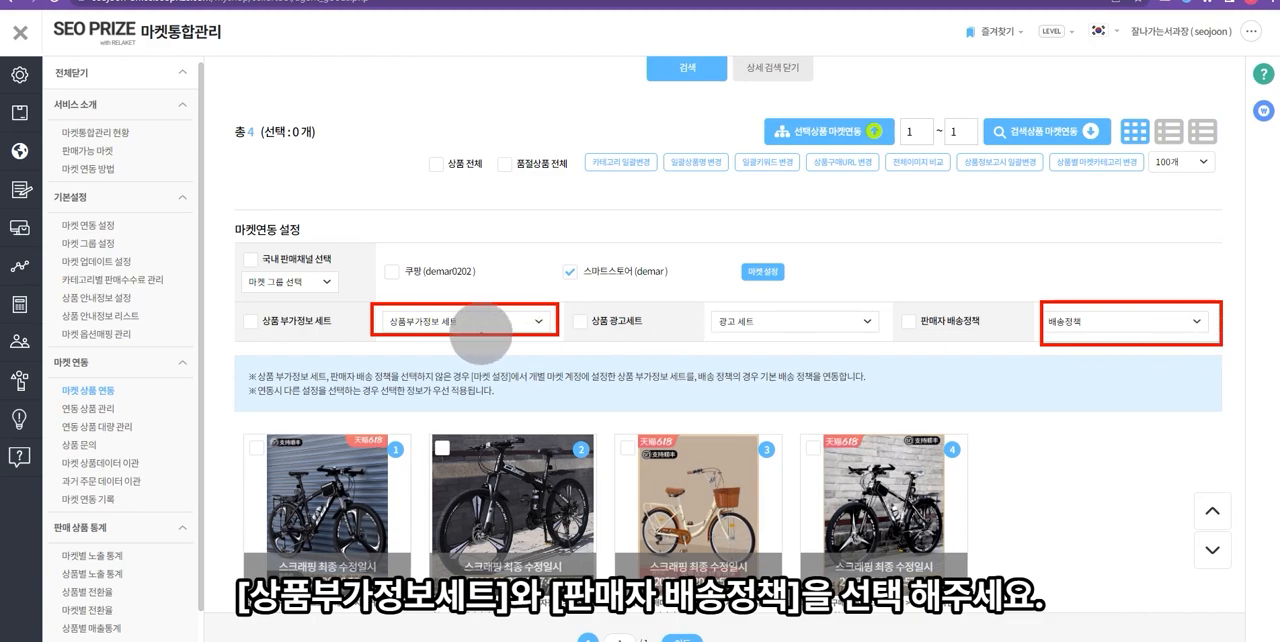
click(497, 321)
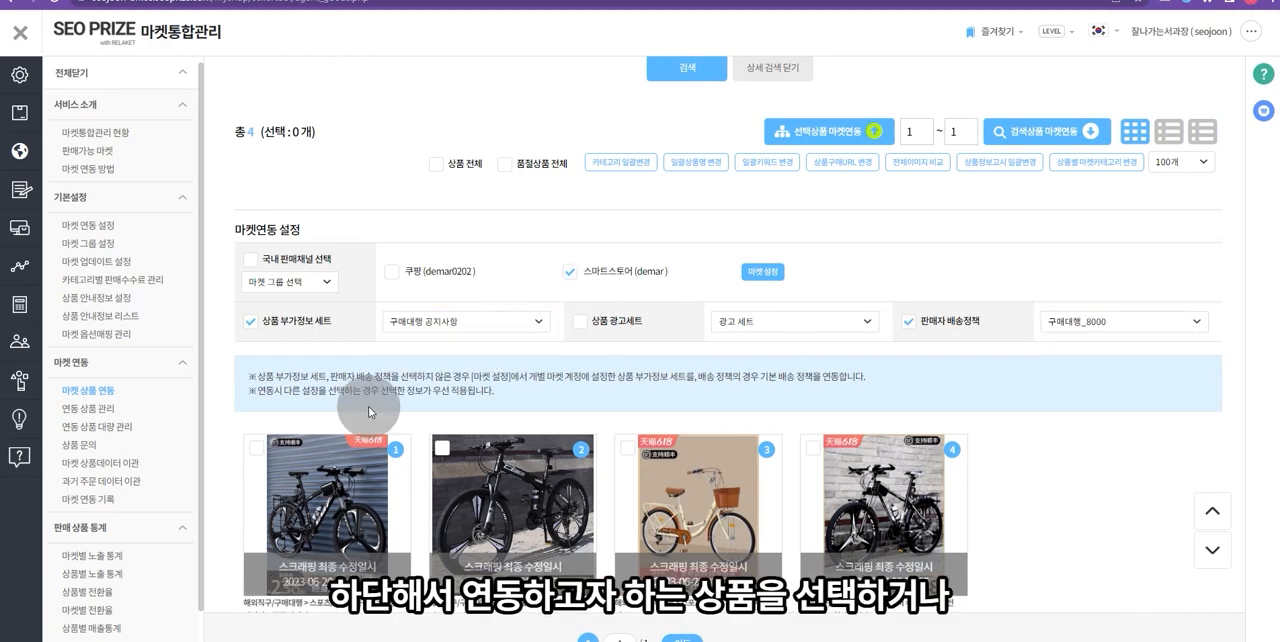
- Select all the found bicycle products and link them to the chosen market, confirming the request
click(335, 495)
click(527, 487)
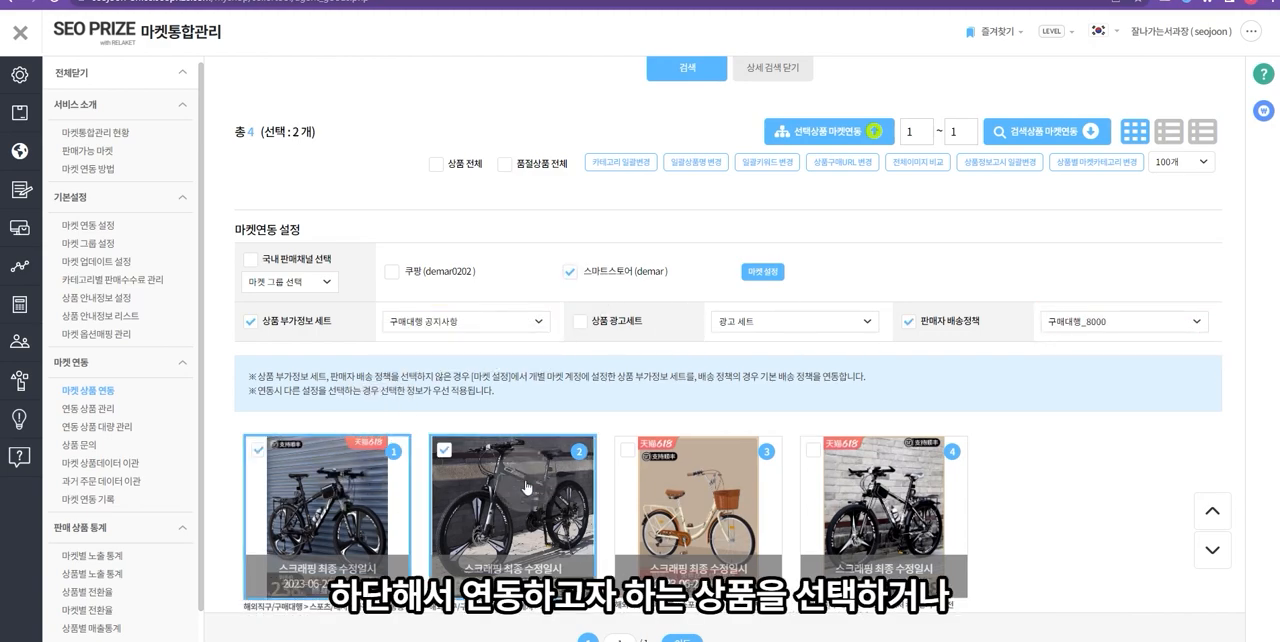
click(461, 173)
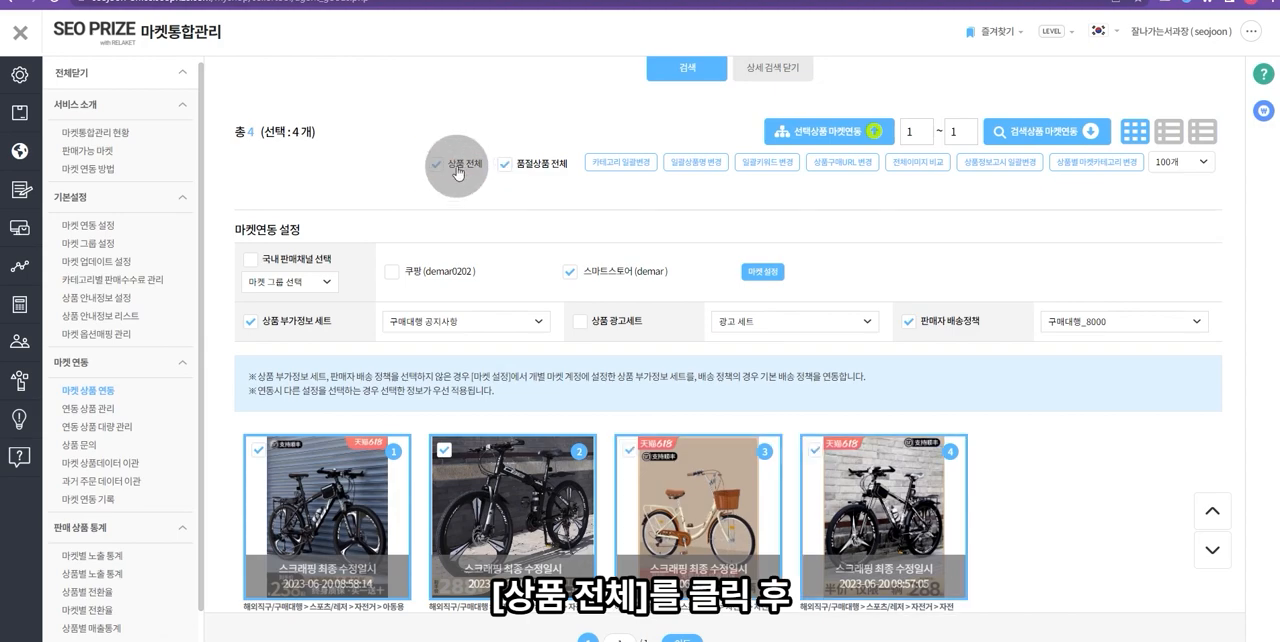
click(848, 141)
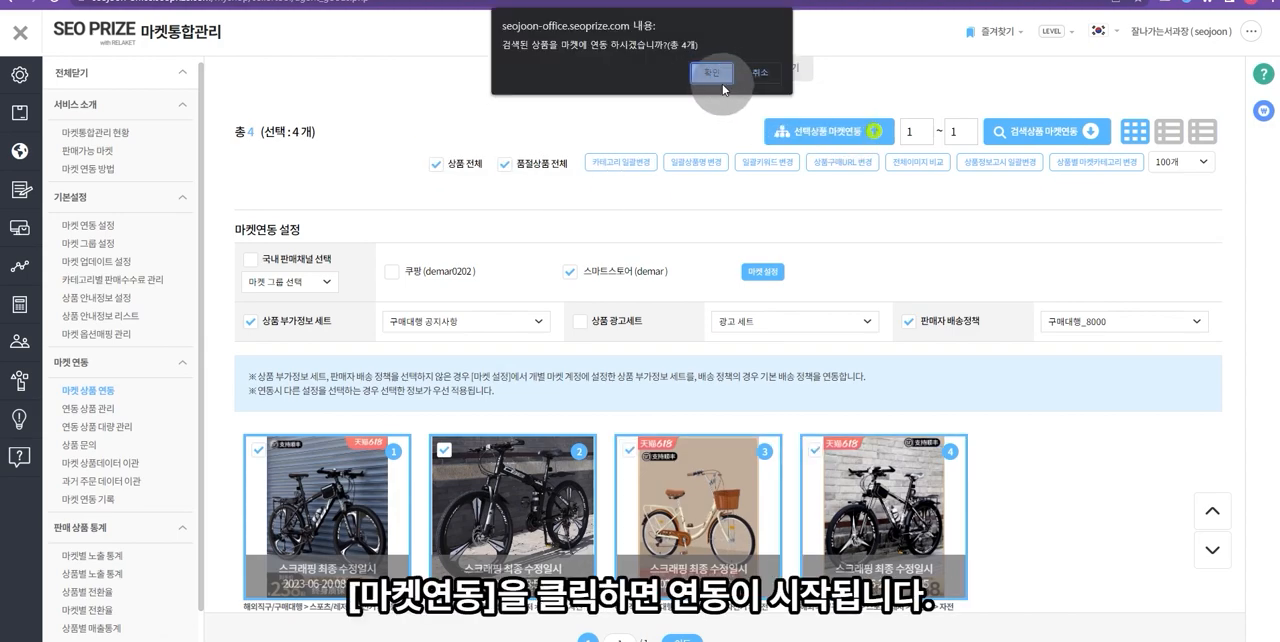
click(705, 73)
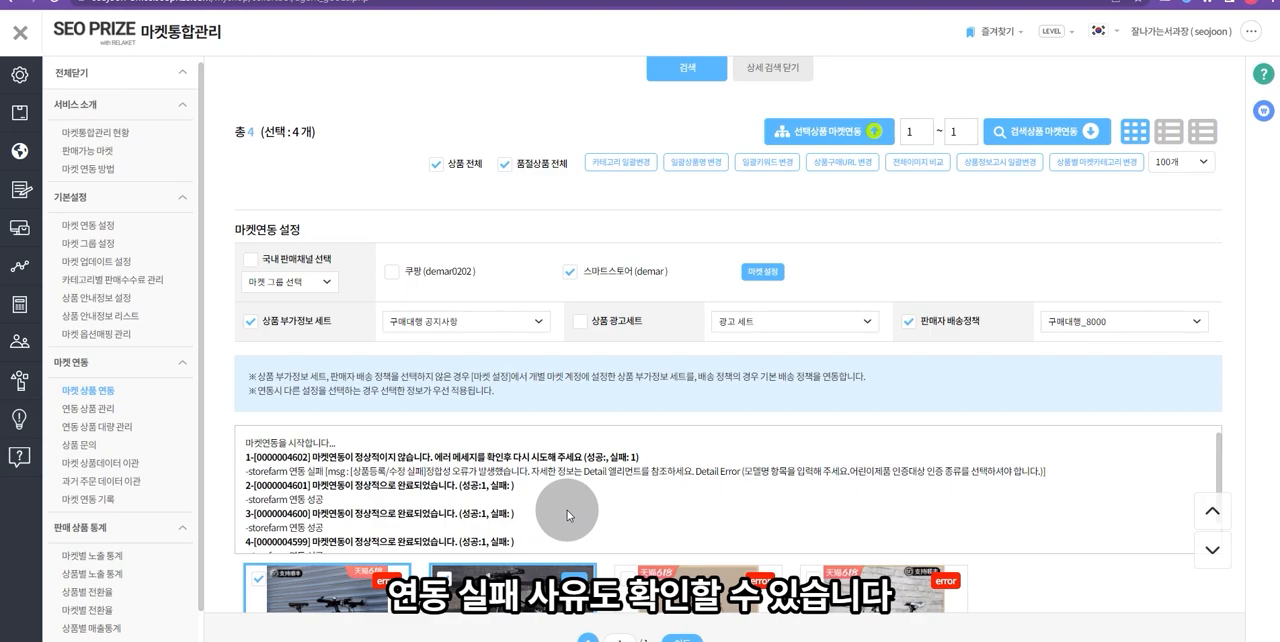
- Examine the market linking details of the first bicycle product's store entry
scroll(570, 490, down, 3)
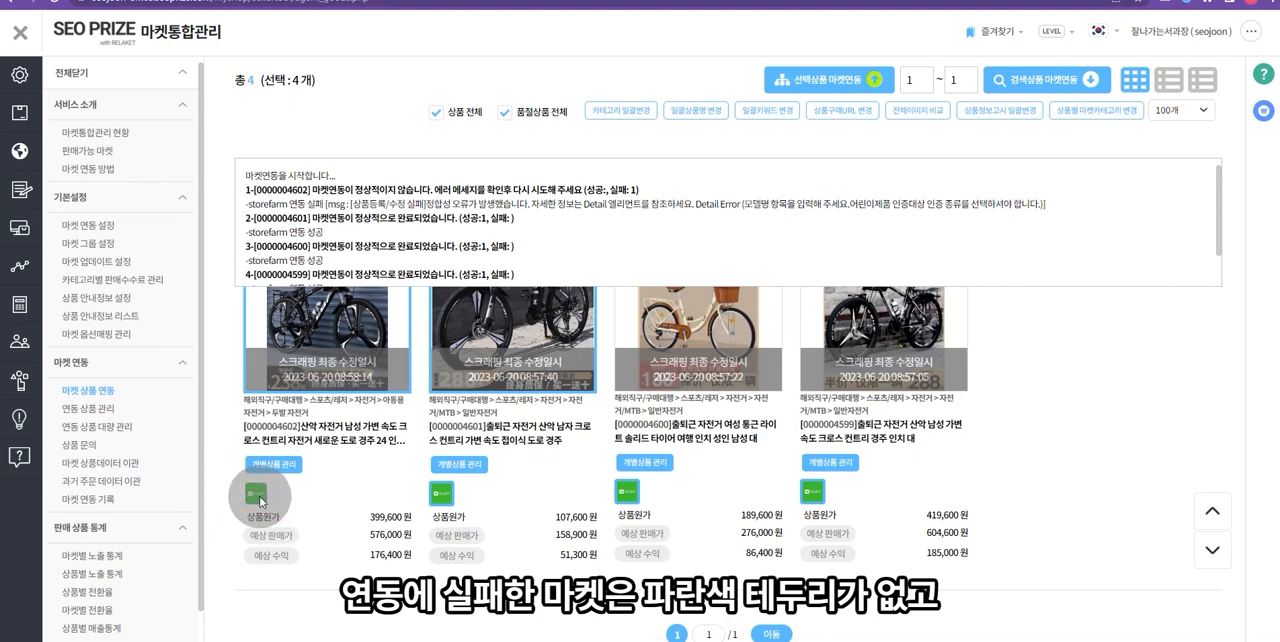
mouse_move(260, 500)
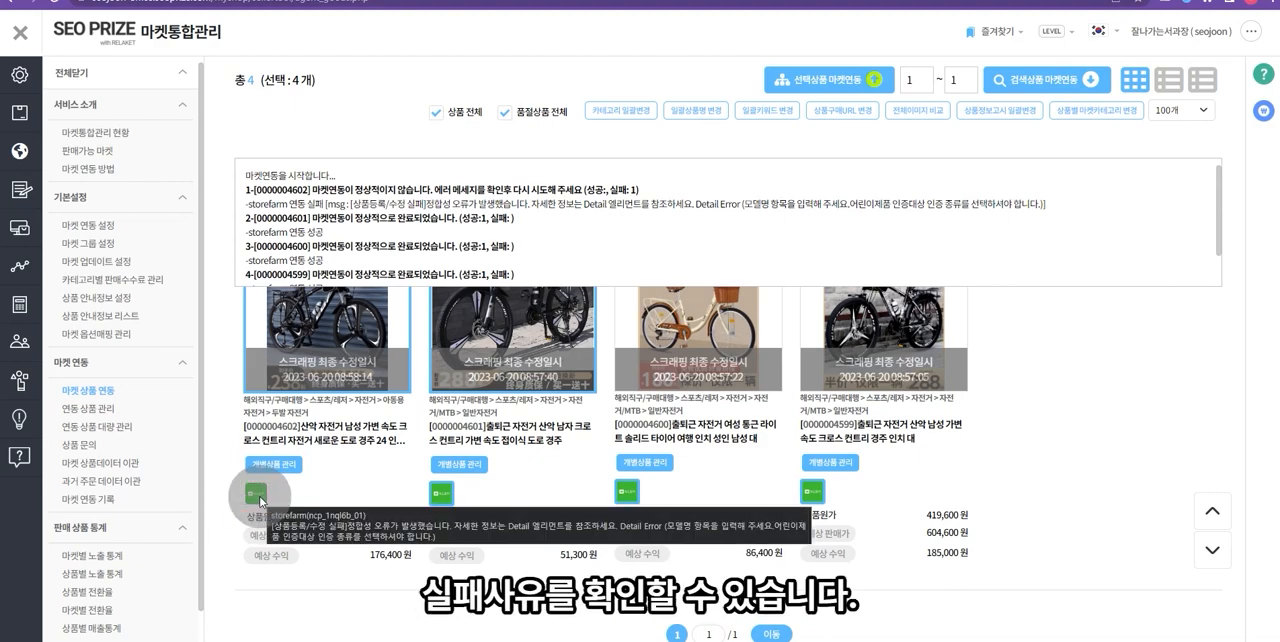